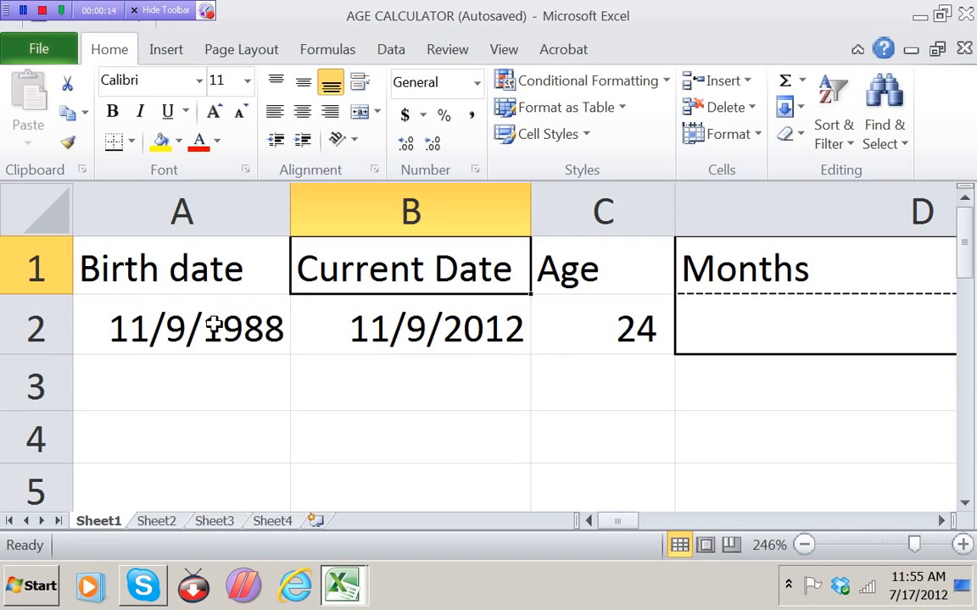
Examine the Birth date, Current Date, Age and Months columns of the finished age calculator.
left_click(193, 292)
left_click(192, 246)
left_click(153, 299)
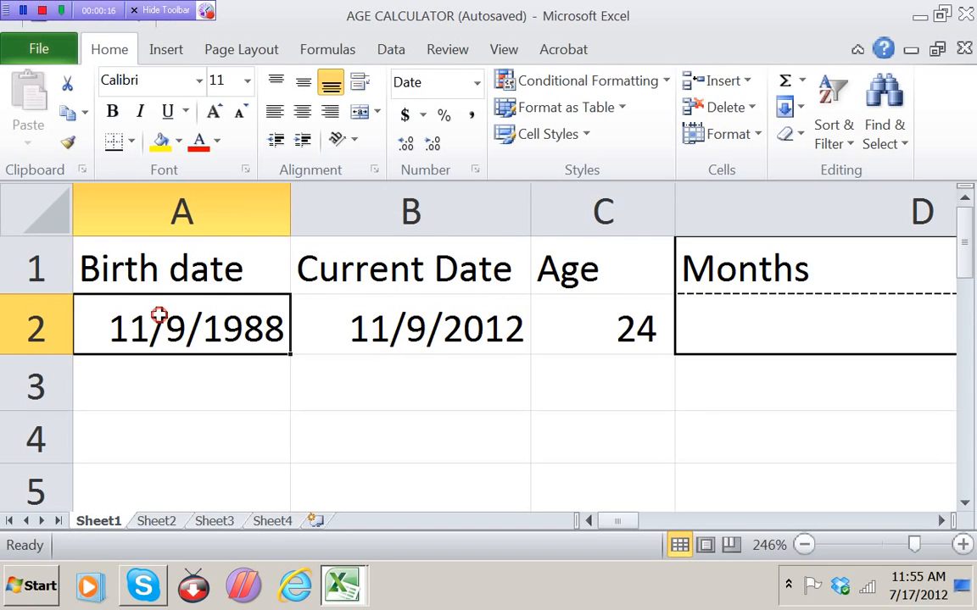
left_click(139, 250)
left_click(137, 333)
key("Up")
key("Right")
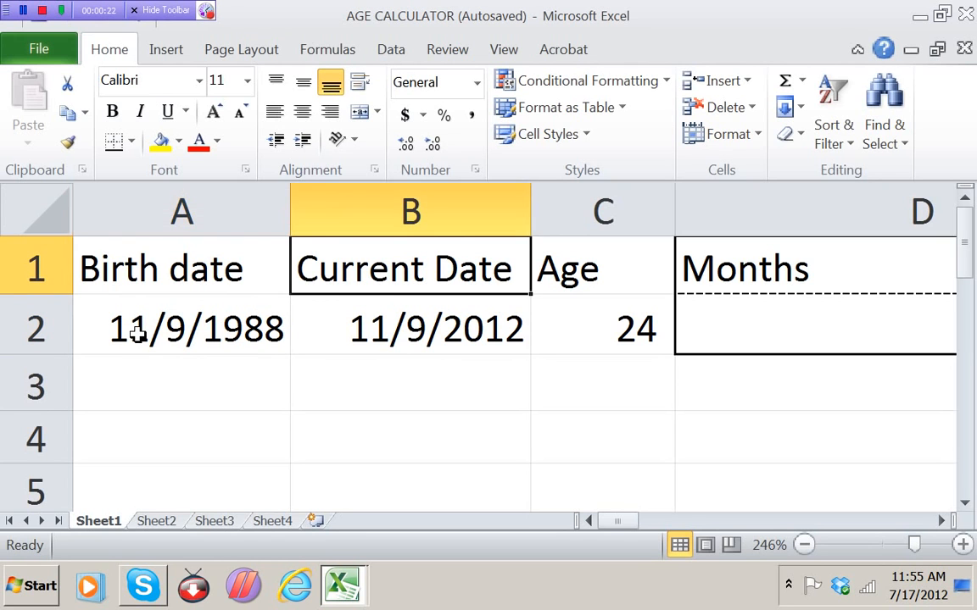
key("Left")
key("Right")
key("Right")
key("Right")
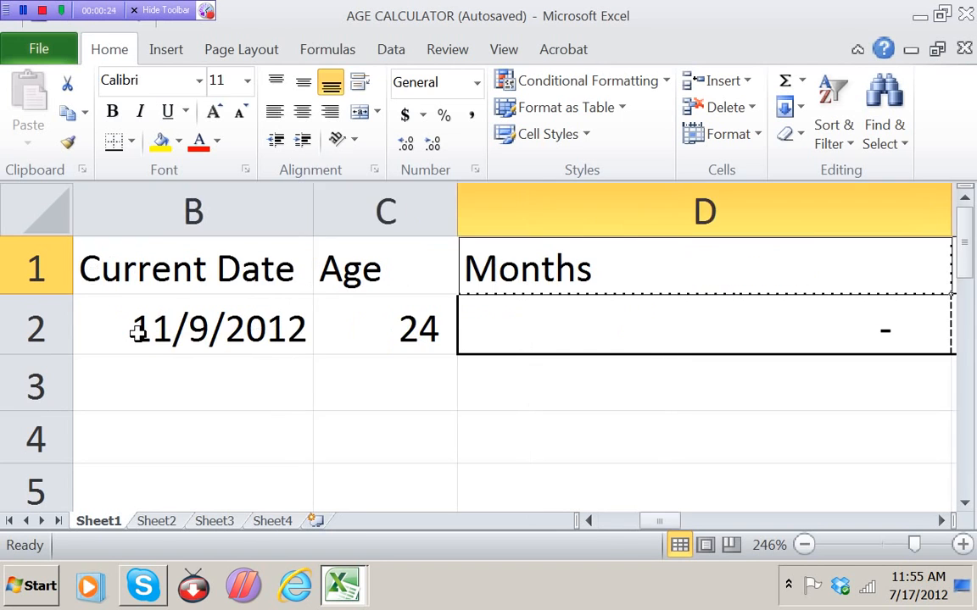
key("Left")
key("Left")
key("Left")
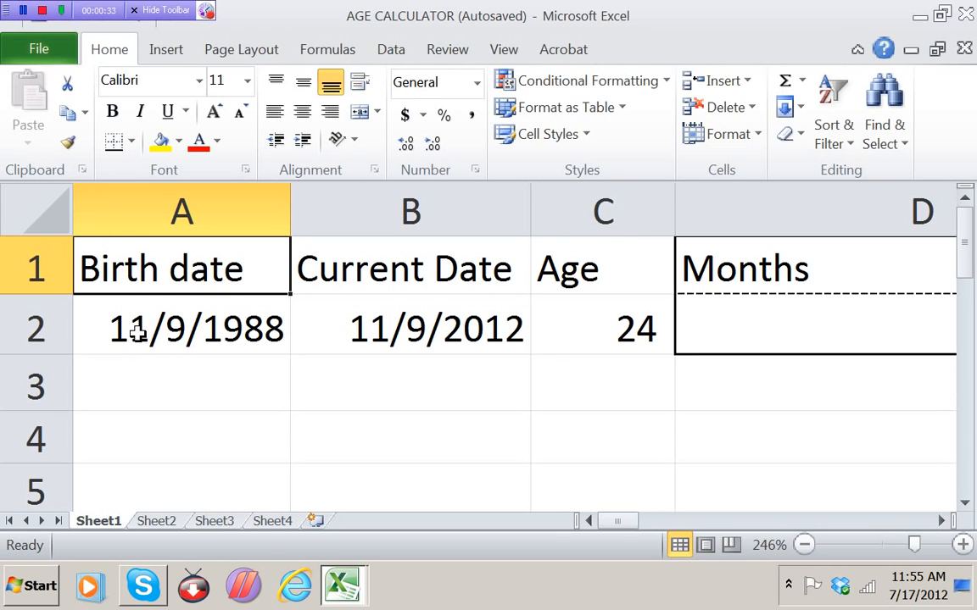
Examine the Birth date and Current Date headings together with the dates entered beneath them.
key("Down")
key("Up")
key("Down")
key("Up")
key("Right")
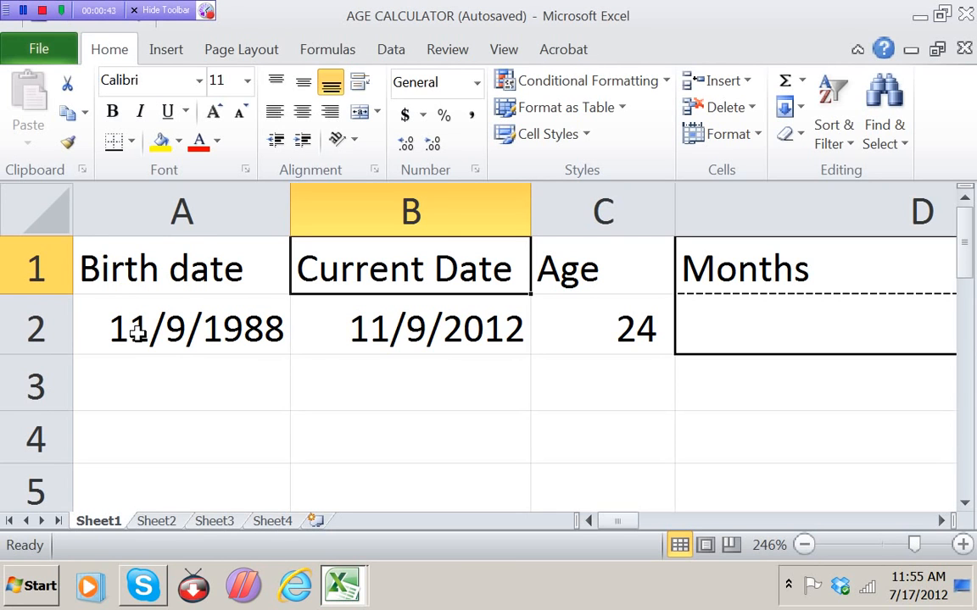
key("Down")
key("Up")
key("Down")
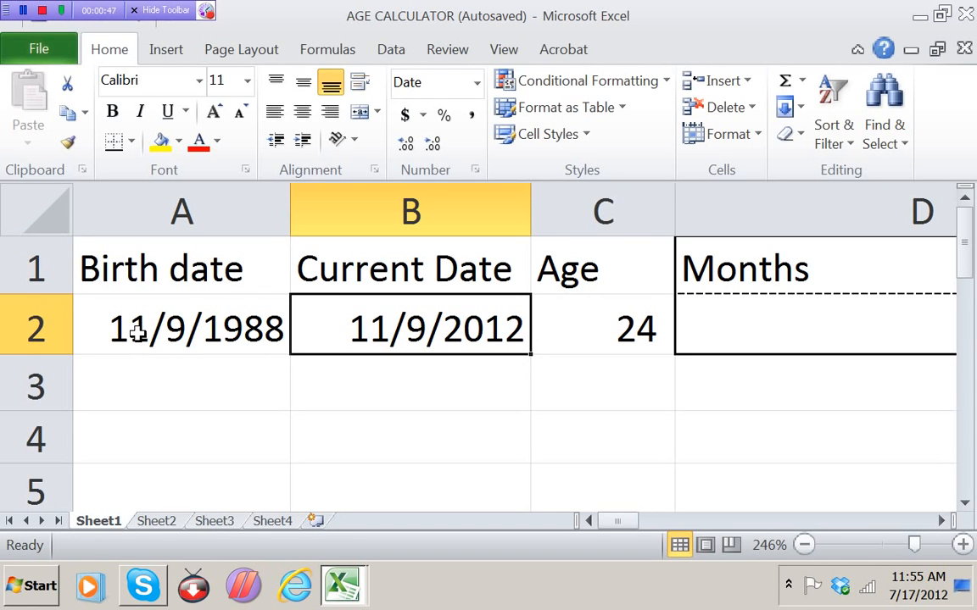
key("Up")
key("Down")
key("Up")
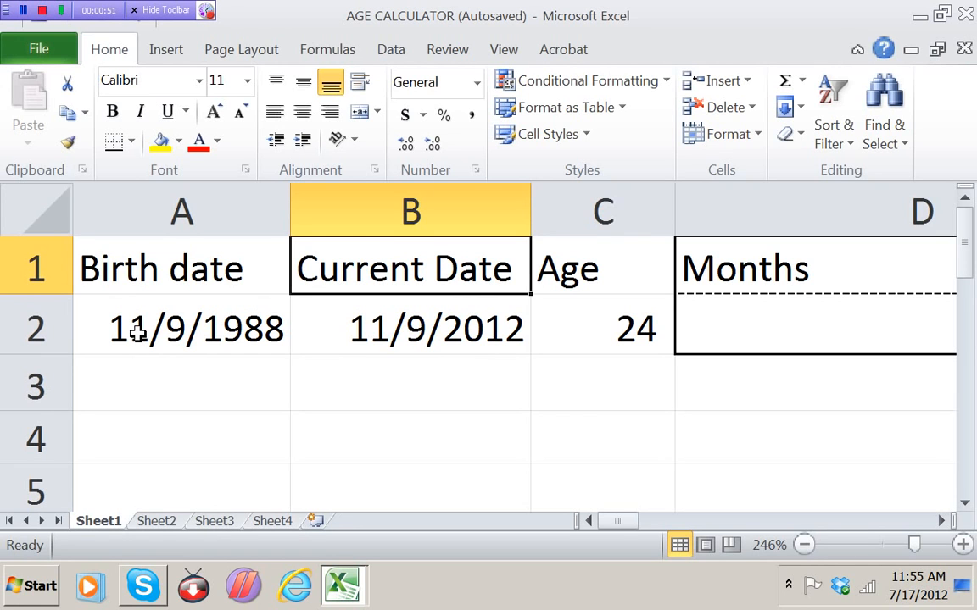
key("Down")
key("Up")
Examine the row 2 results for Age, Months, Day, Days and My Age is, returning to the birth date.
key("Right")
key("Down")
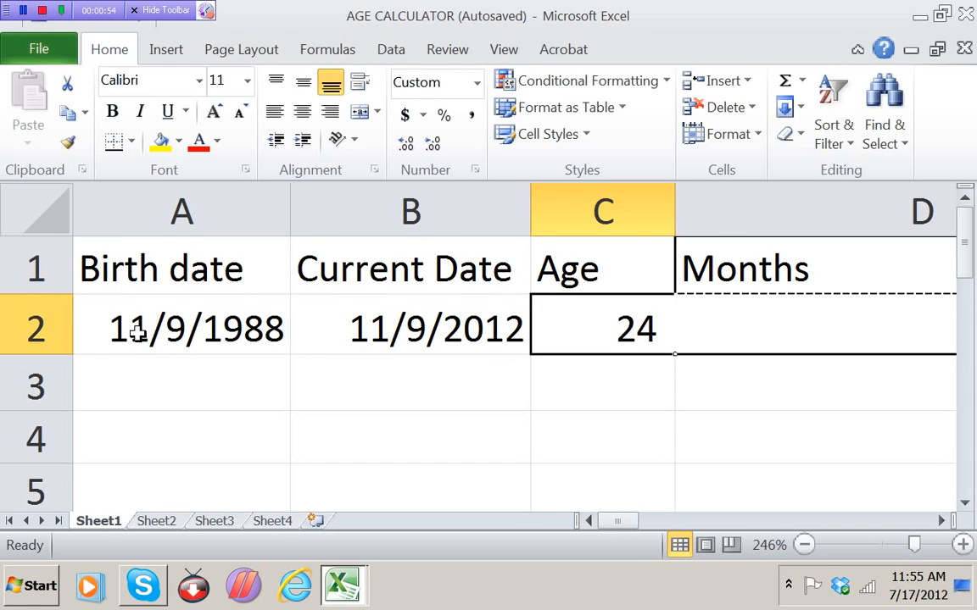
key("Right")
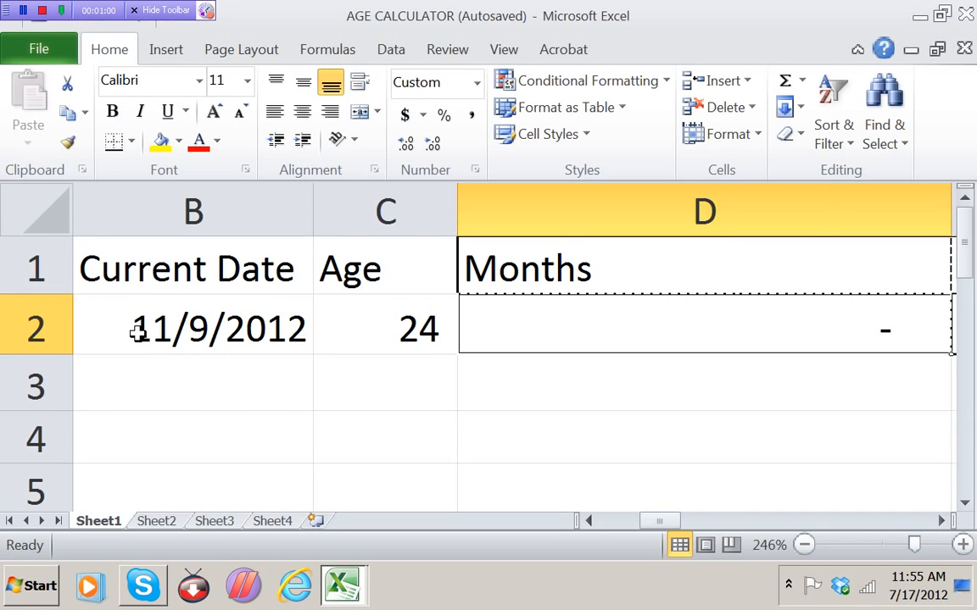
key("Right")
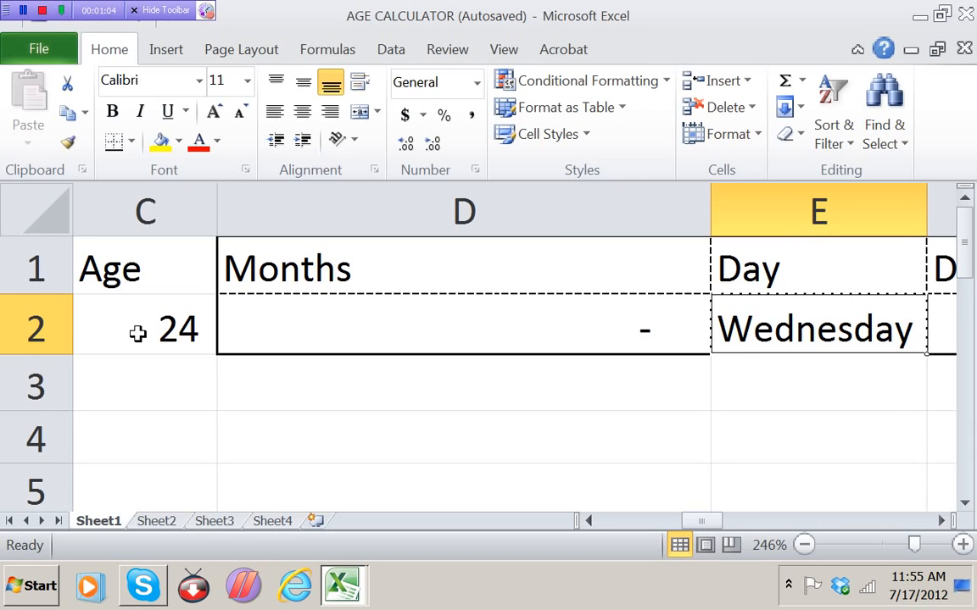
key("Right")
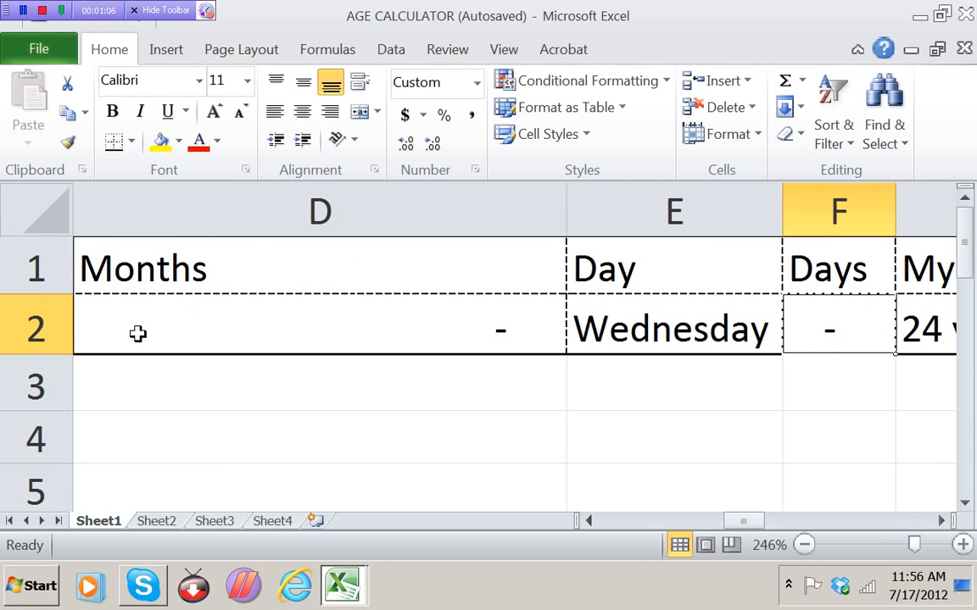
key("Right")
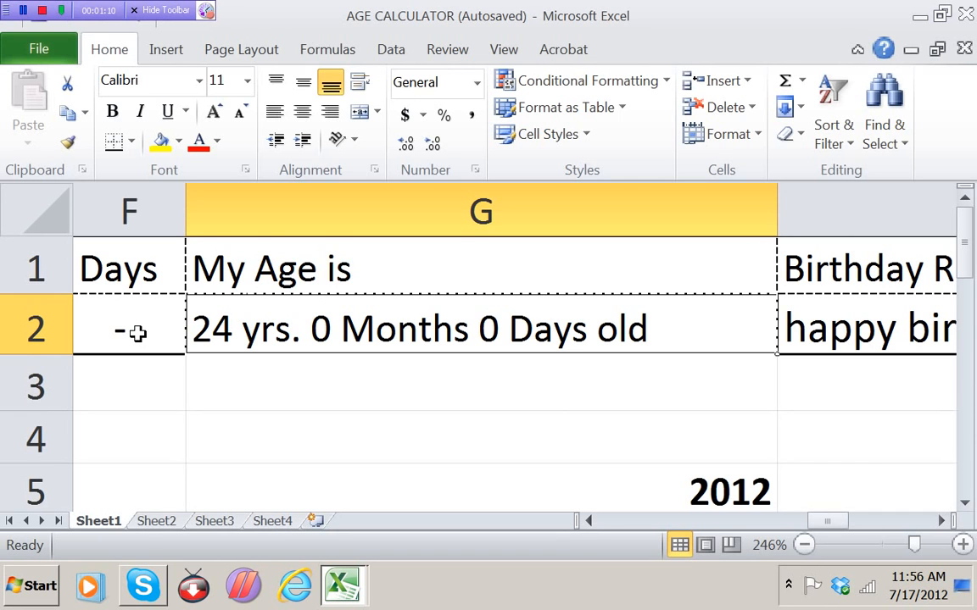
key("Left")
key("Left")
key("Left")
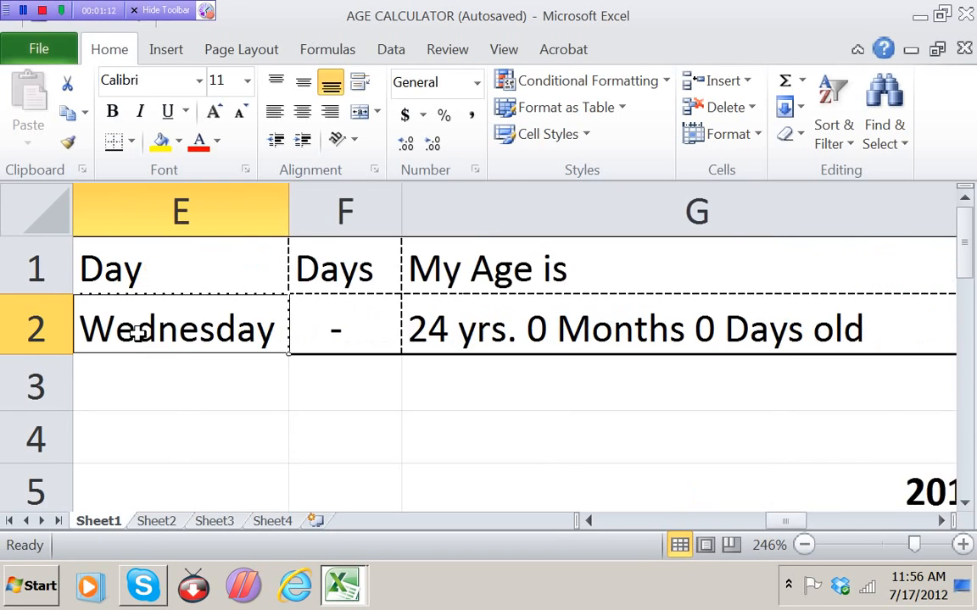
key("Right")
key("Right")
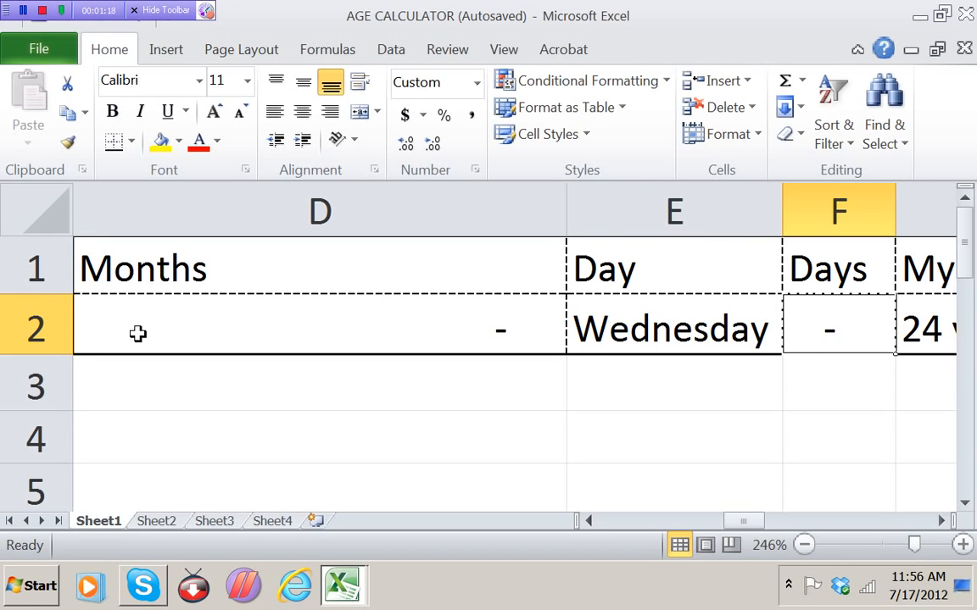
key("Down")
key("Up")
key("Left")
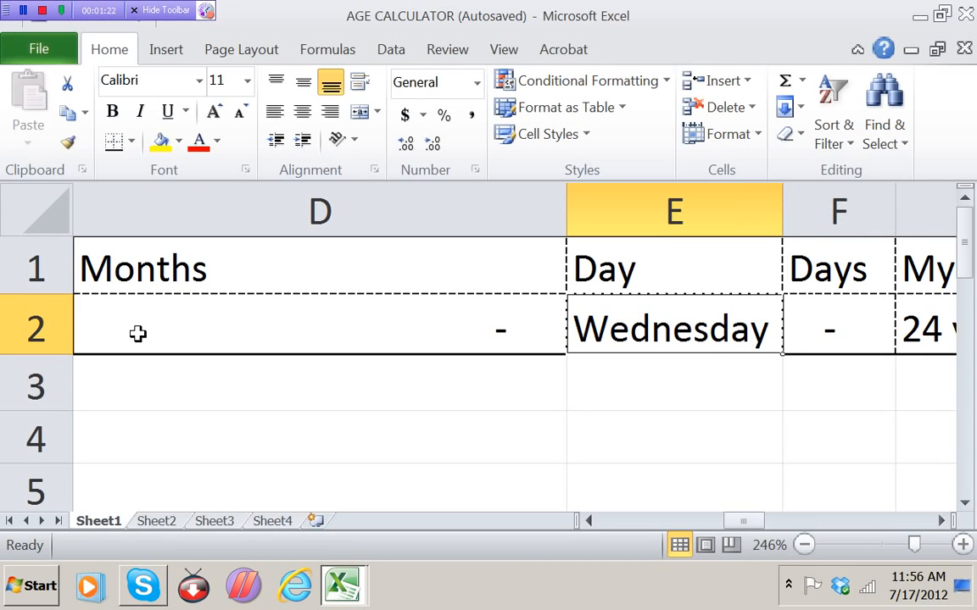
key("Left")
key("Left")
key("Left")
key("Left")
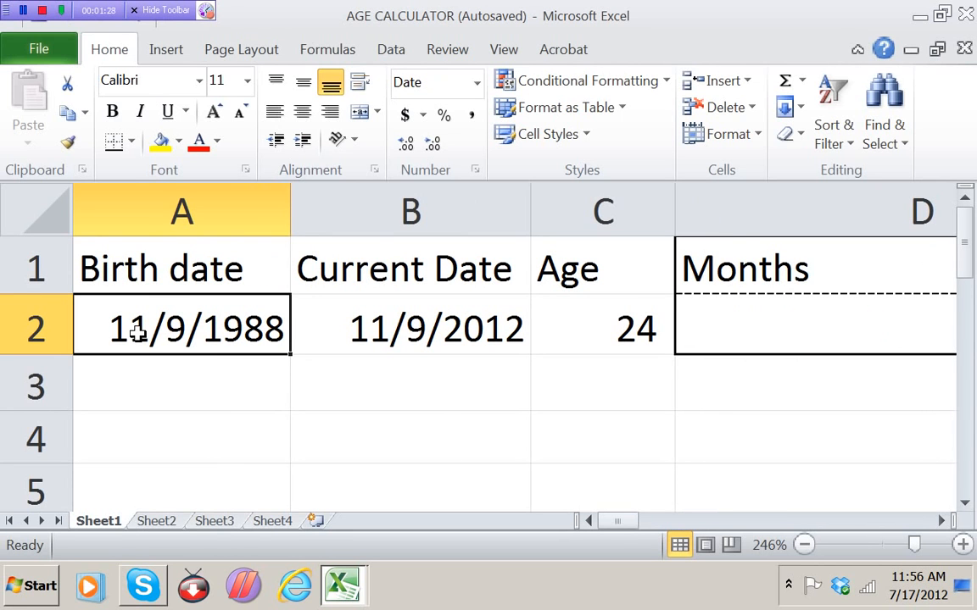
Collapse the ribbon and create a new blank workbook.
key("ctrl+F1")
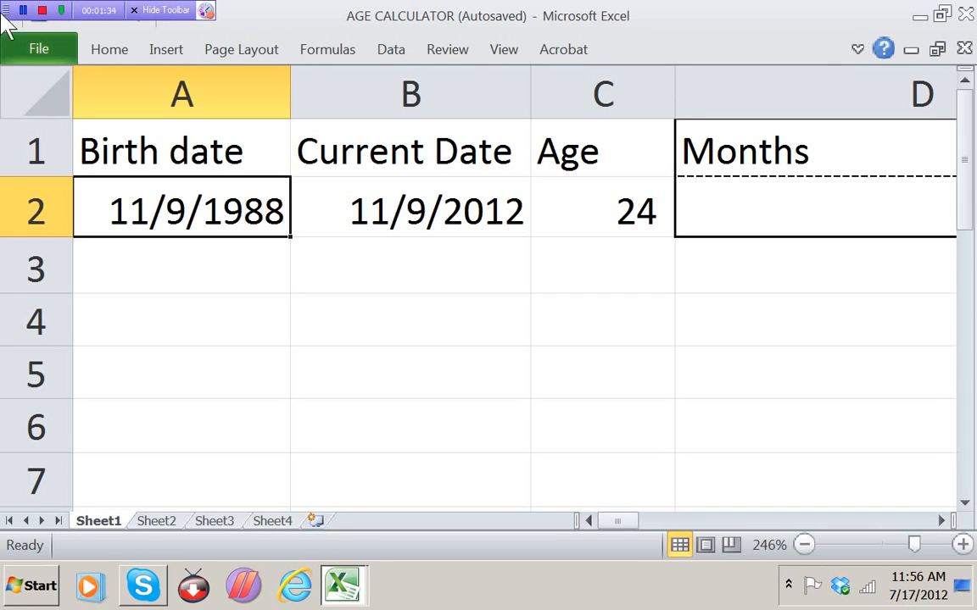
left_click(59, 52)
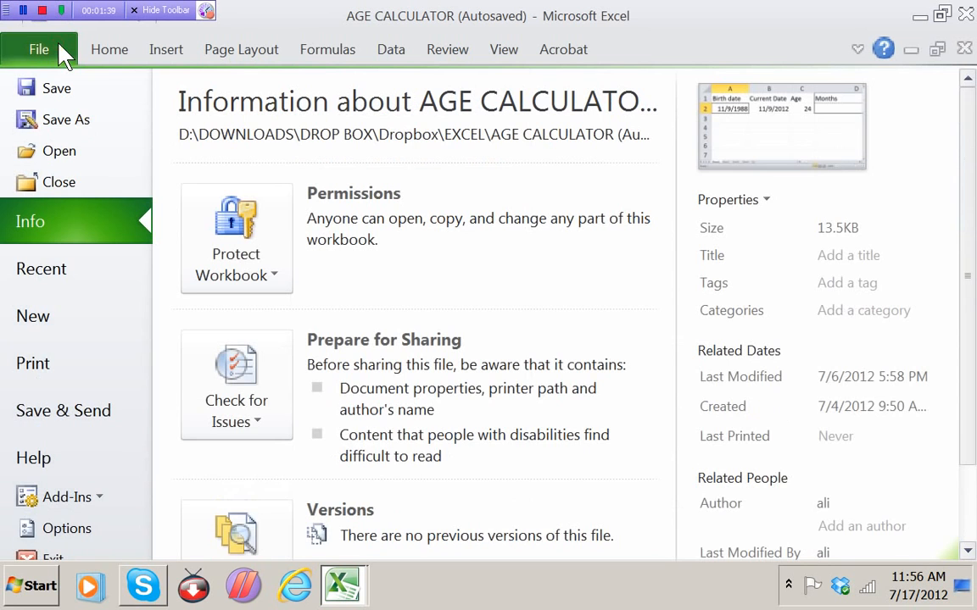
left_click(44, 322)
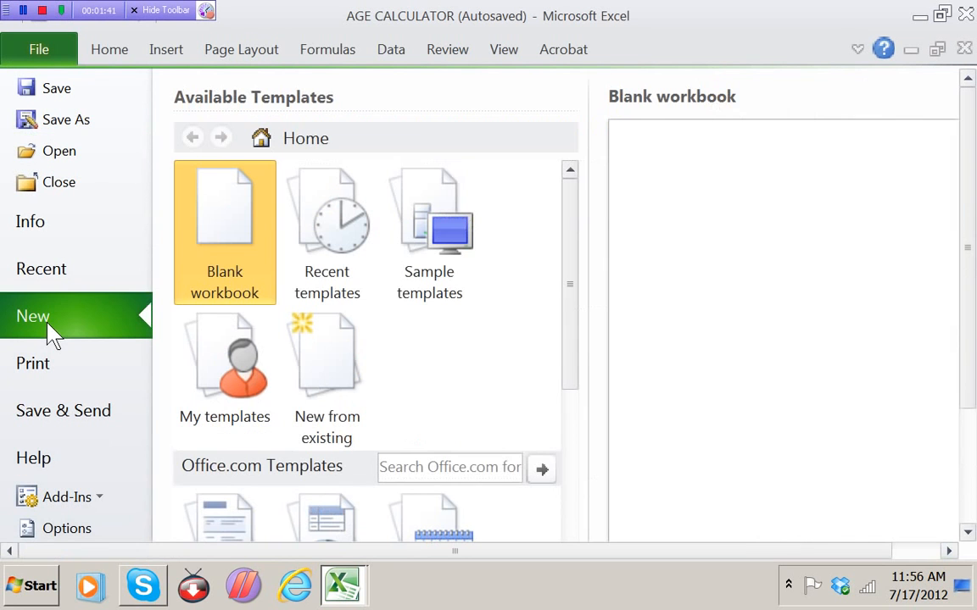
double_click(211, 234)
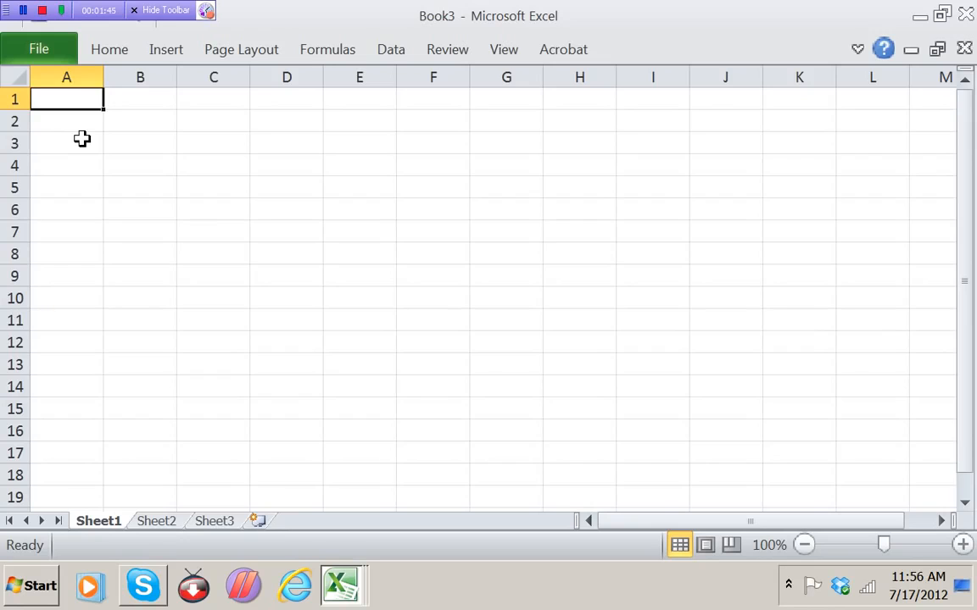
Enter the heading "Date of birth" in cell A1 and fit column A to its text.
key("Down")
key("Up")
type("Da")
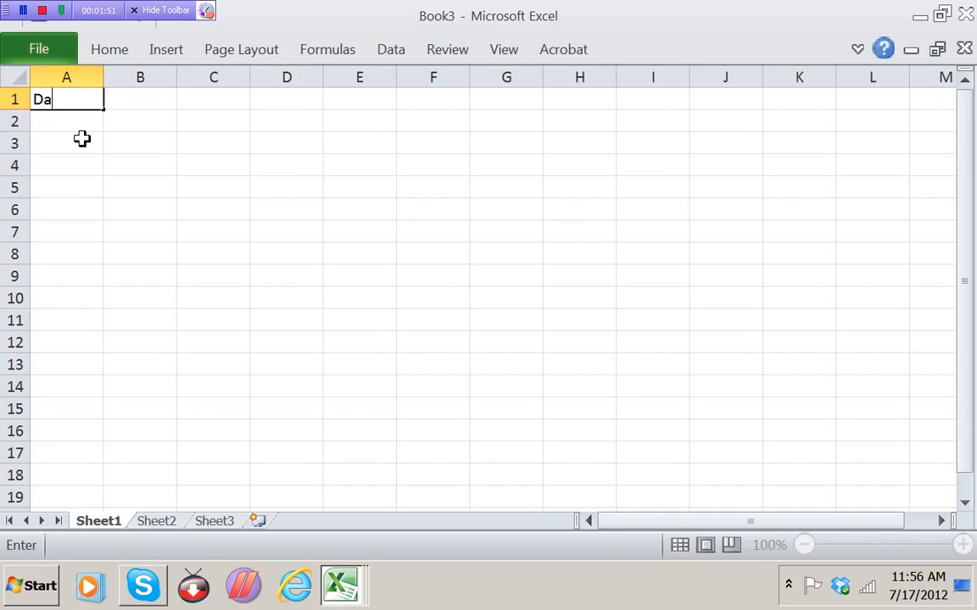
type("te of birth")
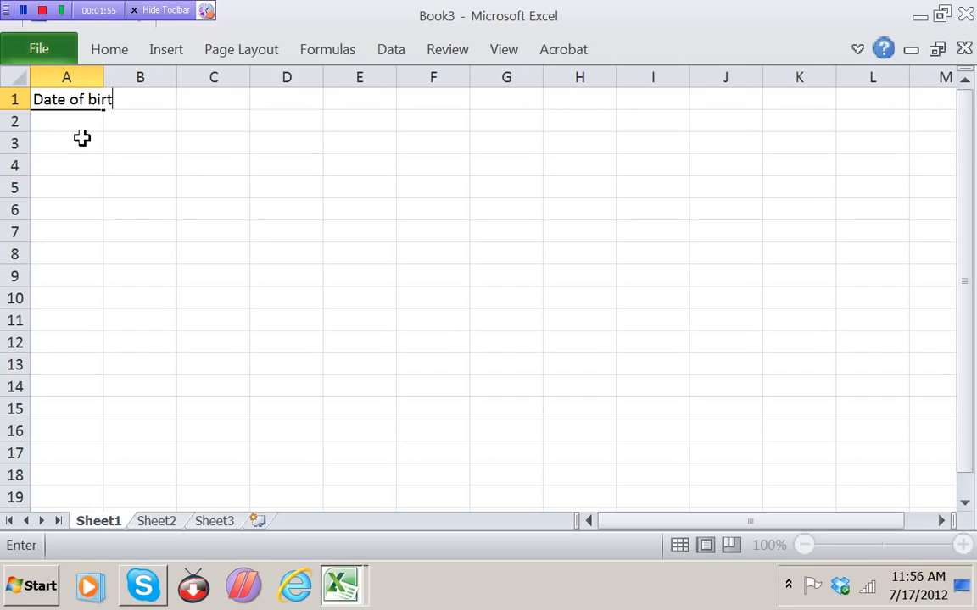
key("Return")
key("Up")
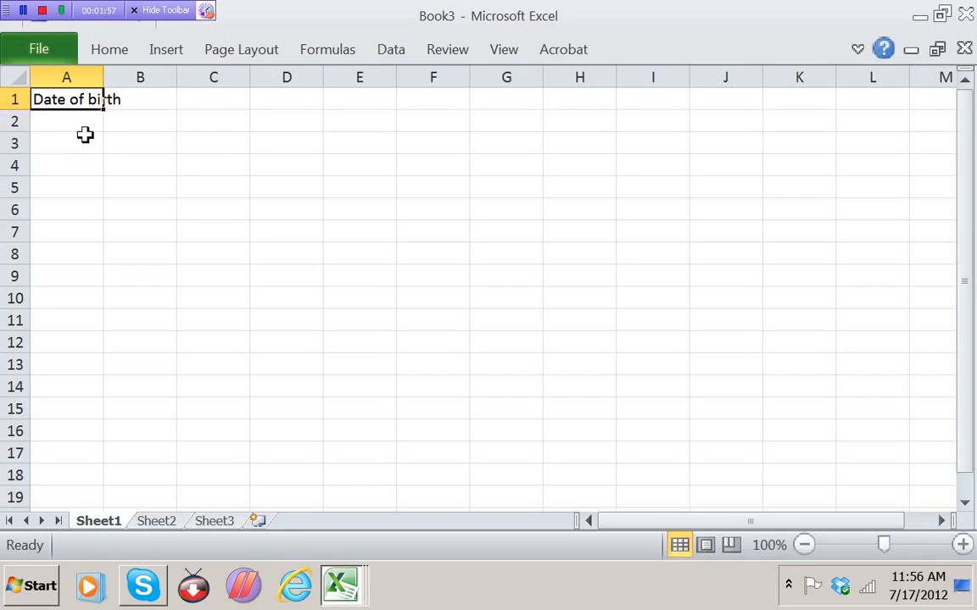
double_click(103, 76)
Enter the heading "Current Date" in cell B1 and fit column B to its text.
left_click(146, 101)
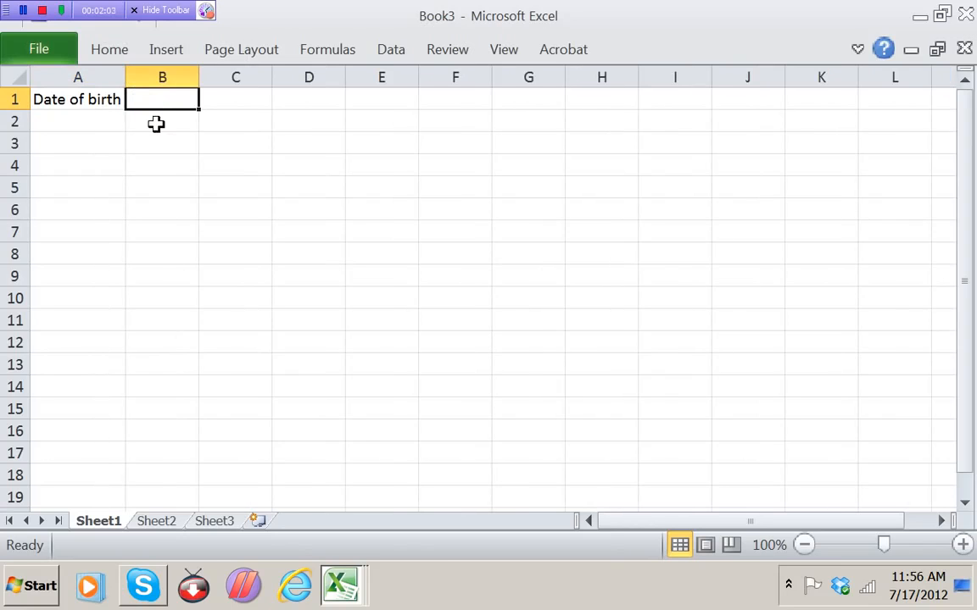
type("Curren")
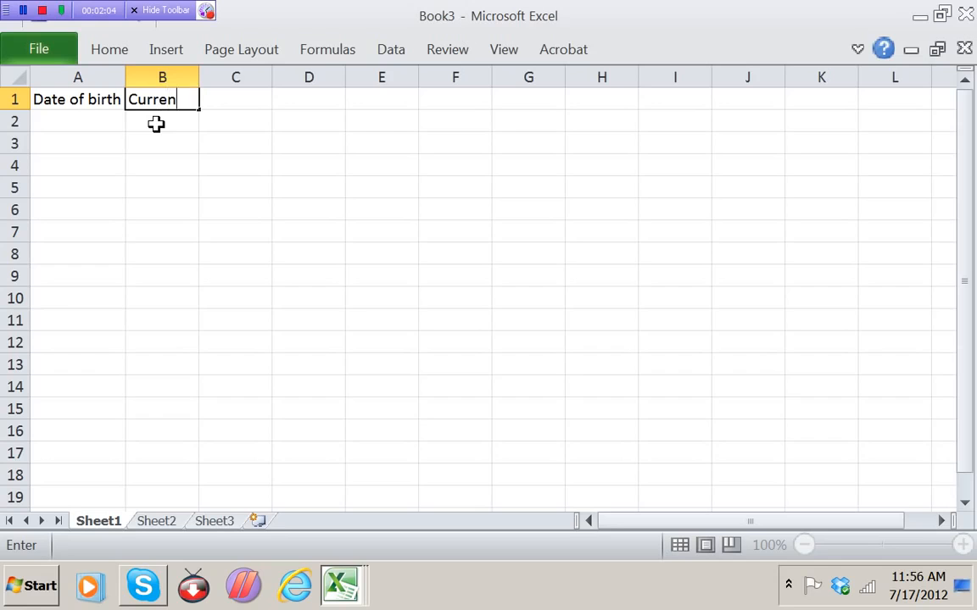
type("t Date")
key("Tab")
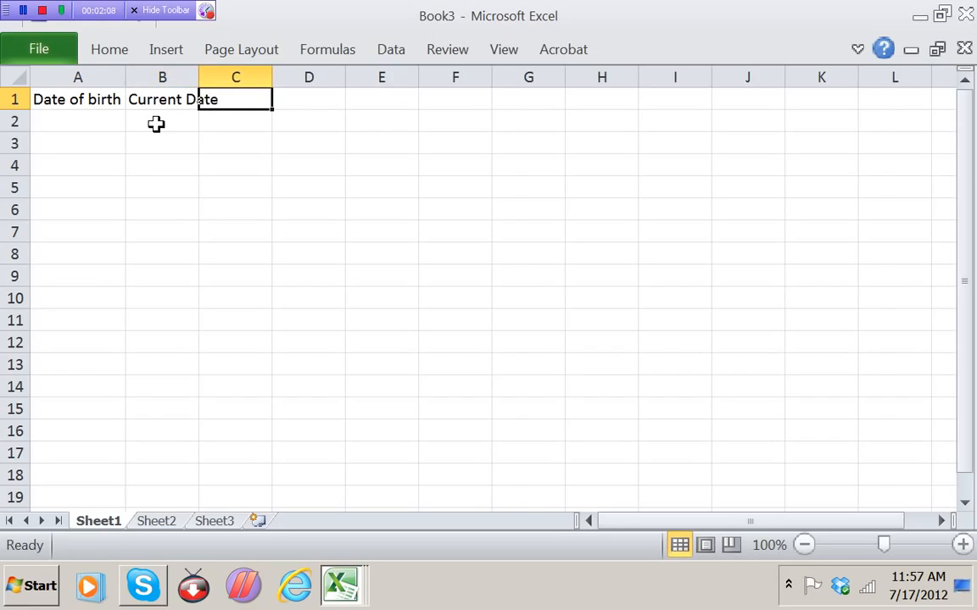
double_click(199, 77)
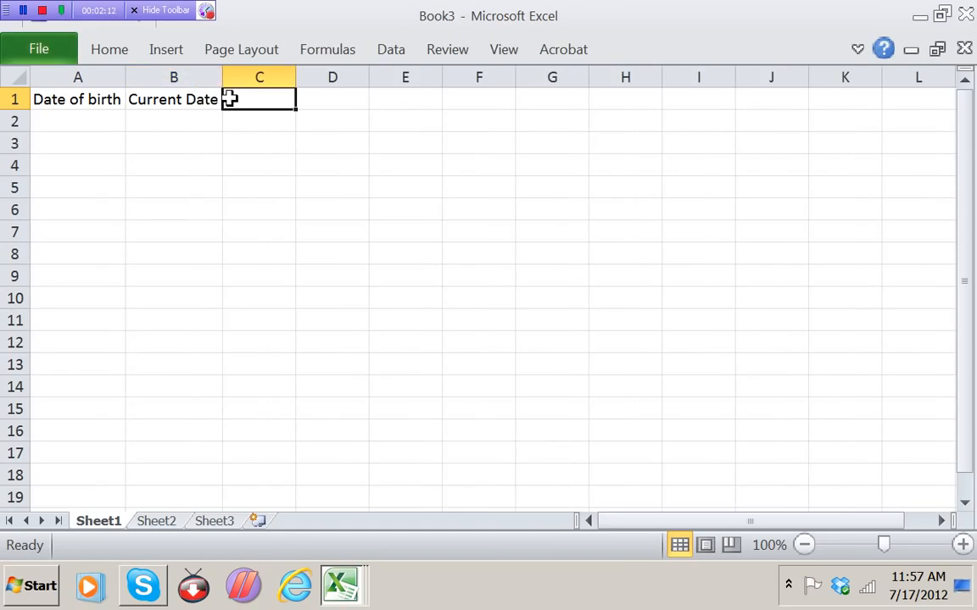
Enter the headings "Years", "Months" and "Days" in cells C1, D1 and E1.
type("Y")
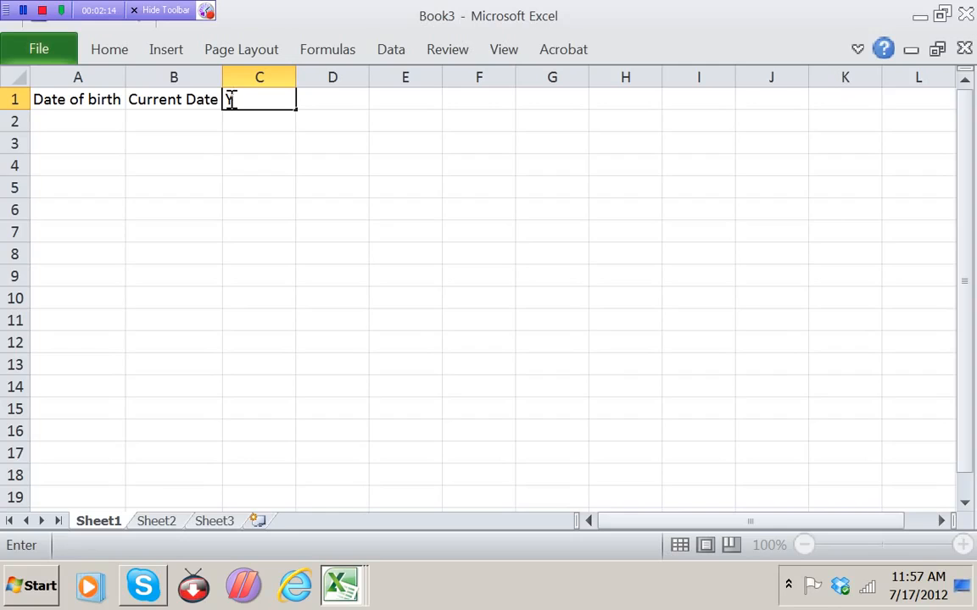
type("ears")
key("Return")
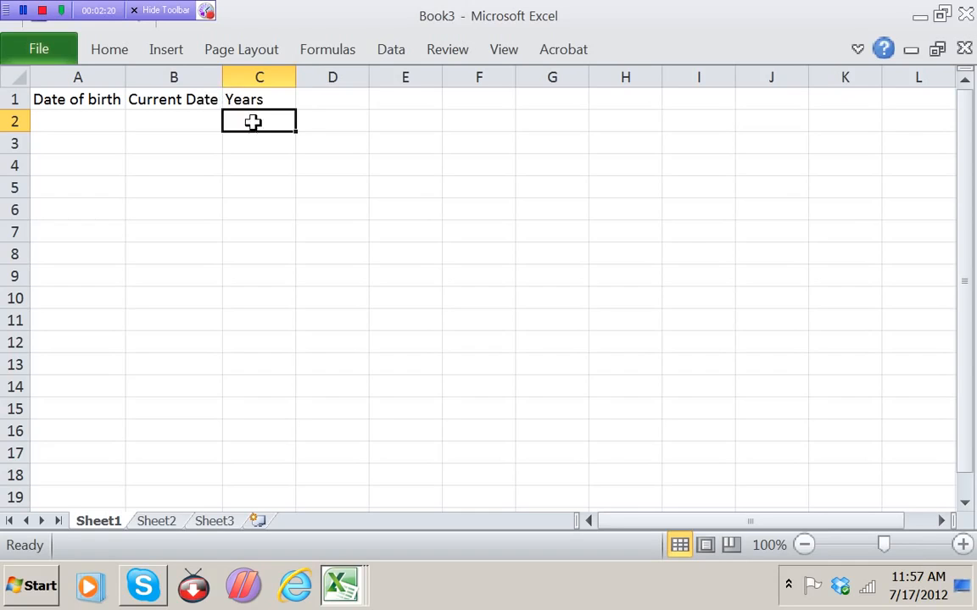
left_click(320, 101)
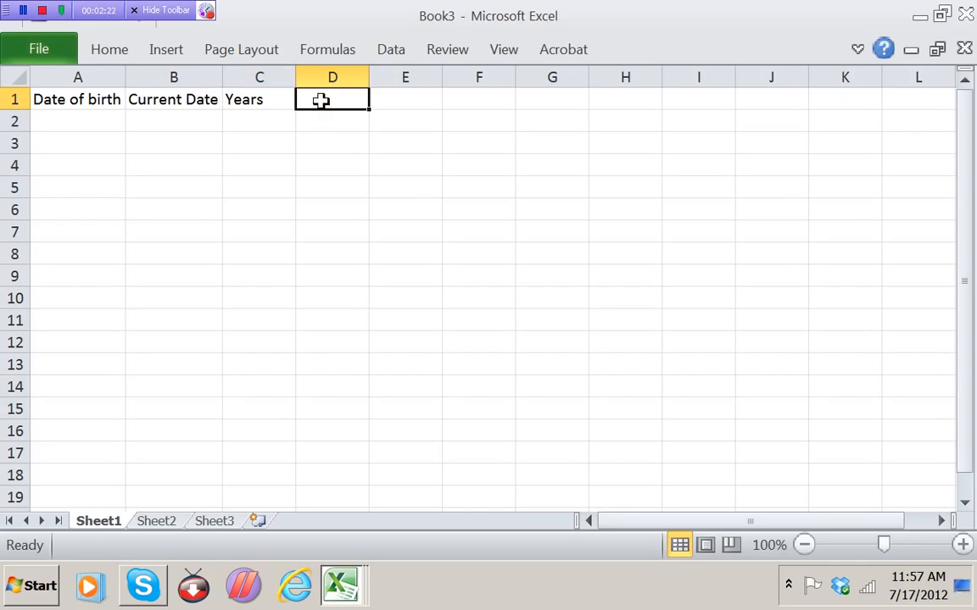
type("Mont")
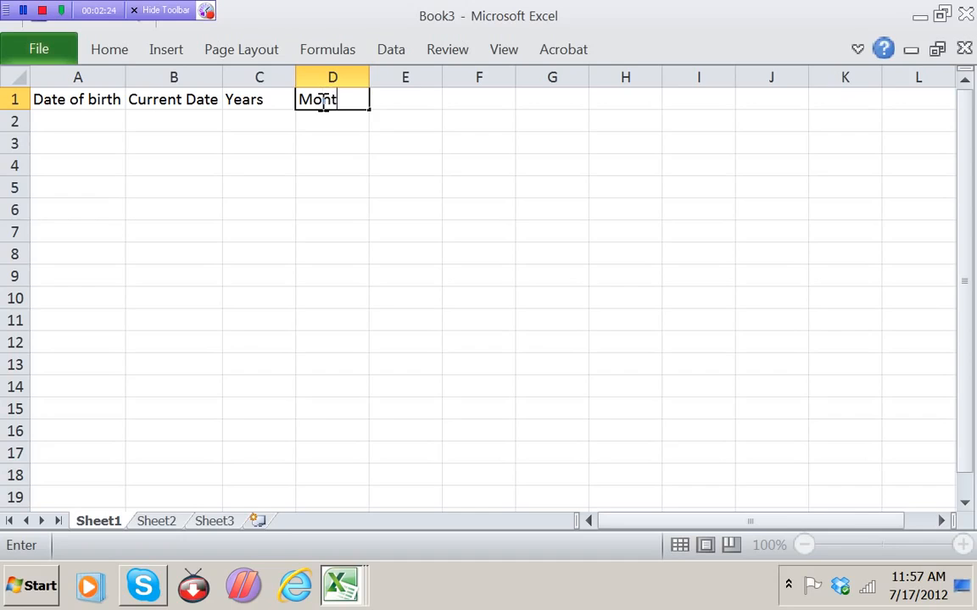
type("hs")
key("Tab")
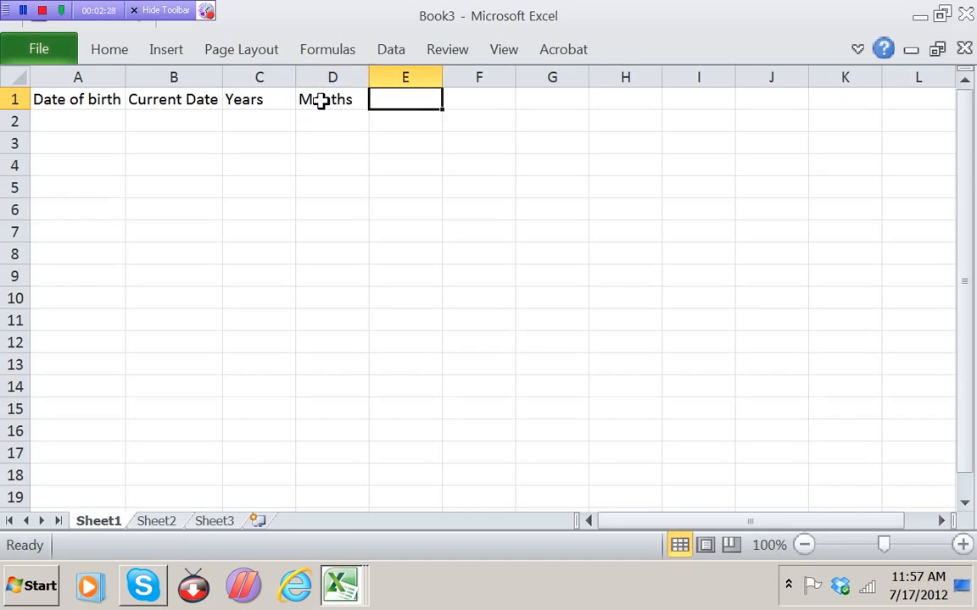
type("Day")
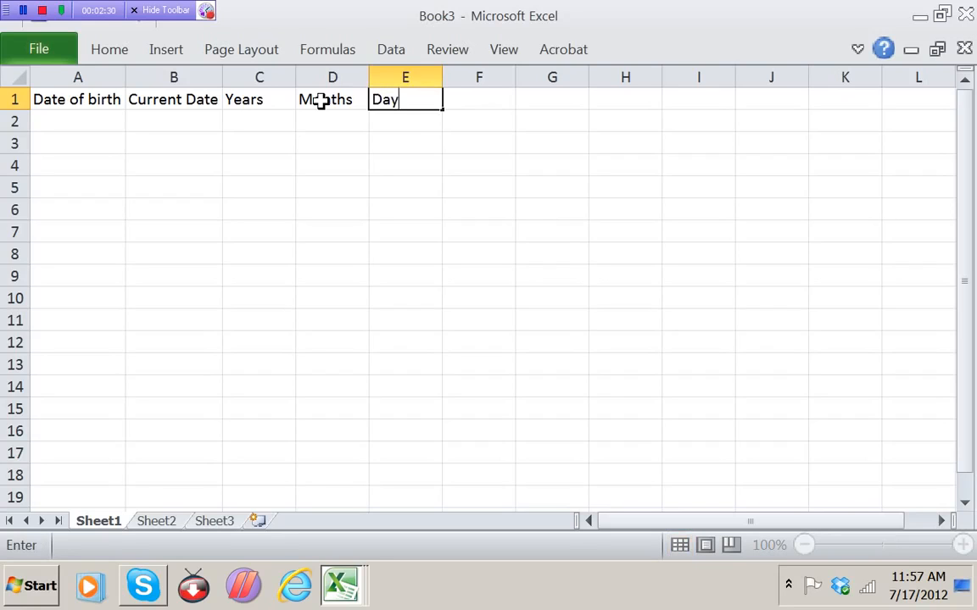
type("s")
key("Tab")
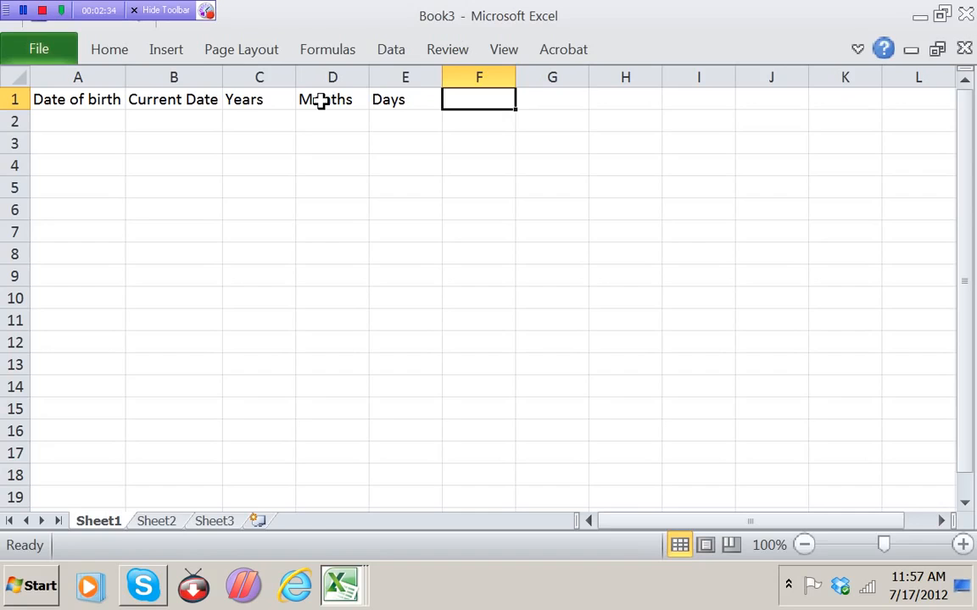
Enter the heading "Wk DAY" in cell F1.
type("D")
key("BackSpace")
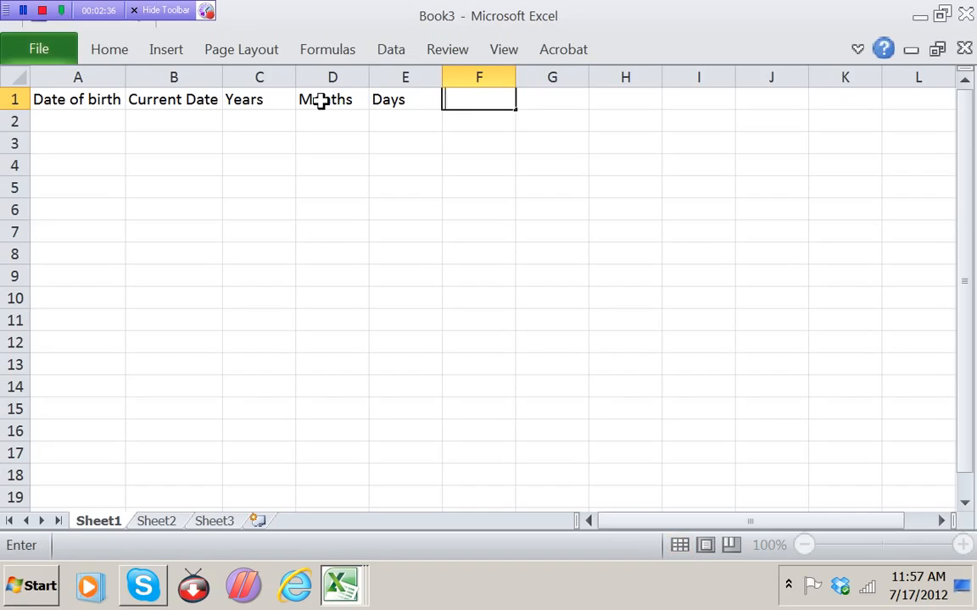
type("Wk DAY")
key("Return")
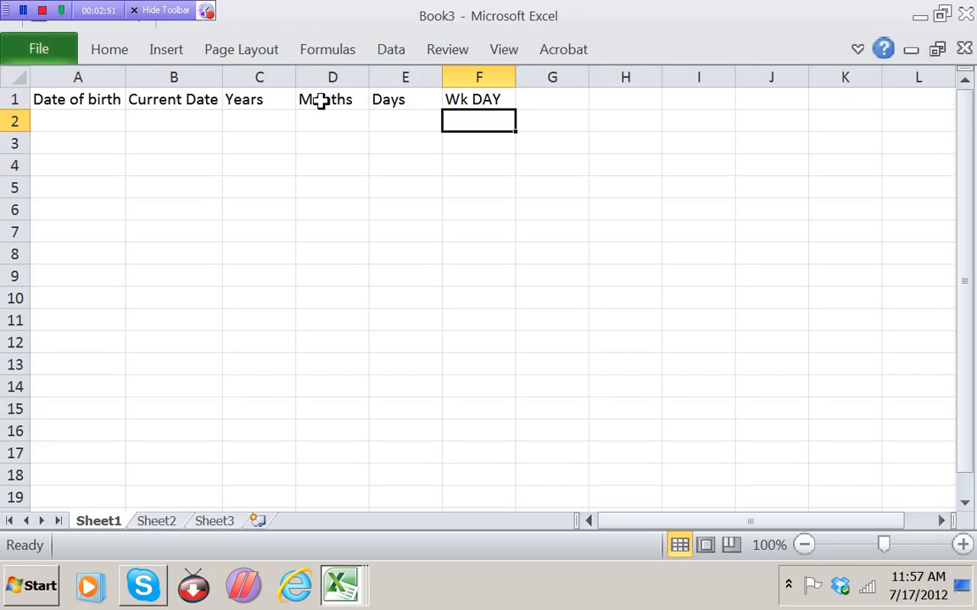
Enter the date of birth in cell A2 using the DATE function with its year, month and day arguments.
key("Left")
key("Left")
key("Left")
key("Left")
key("Left")
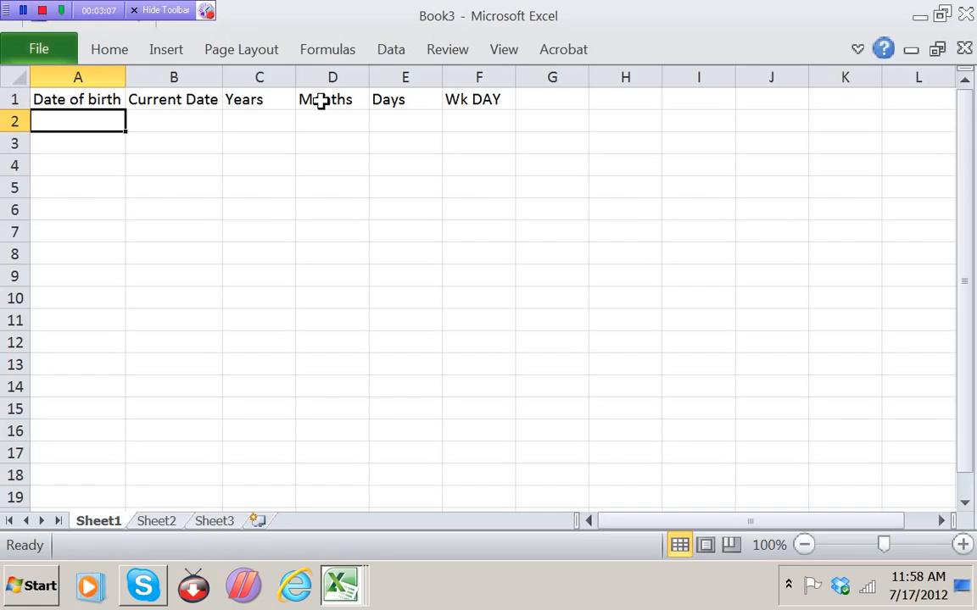
type("=")
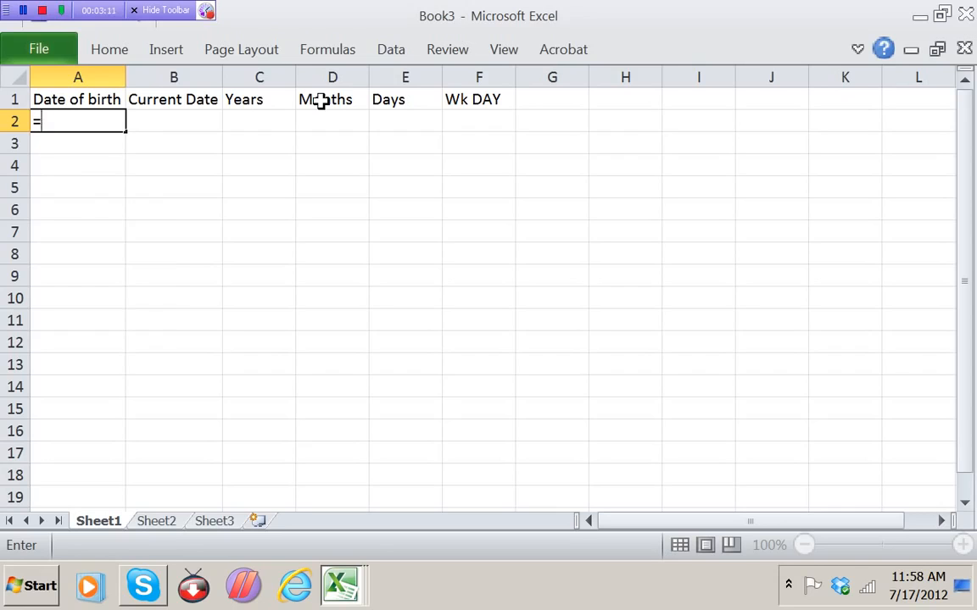
type("DATE(")
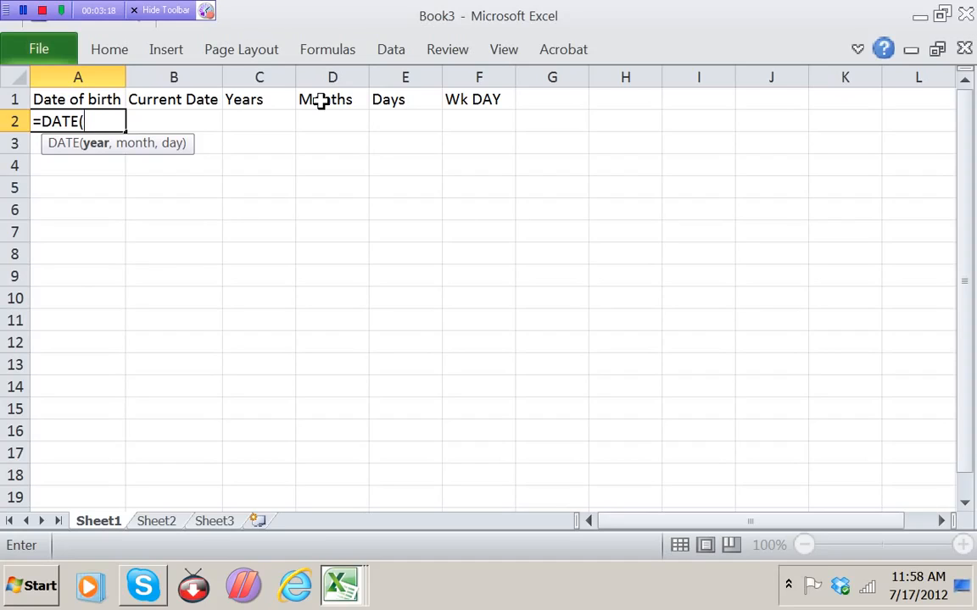
type("1971,07")
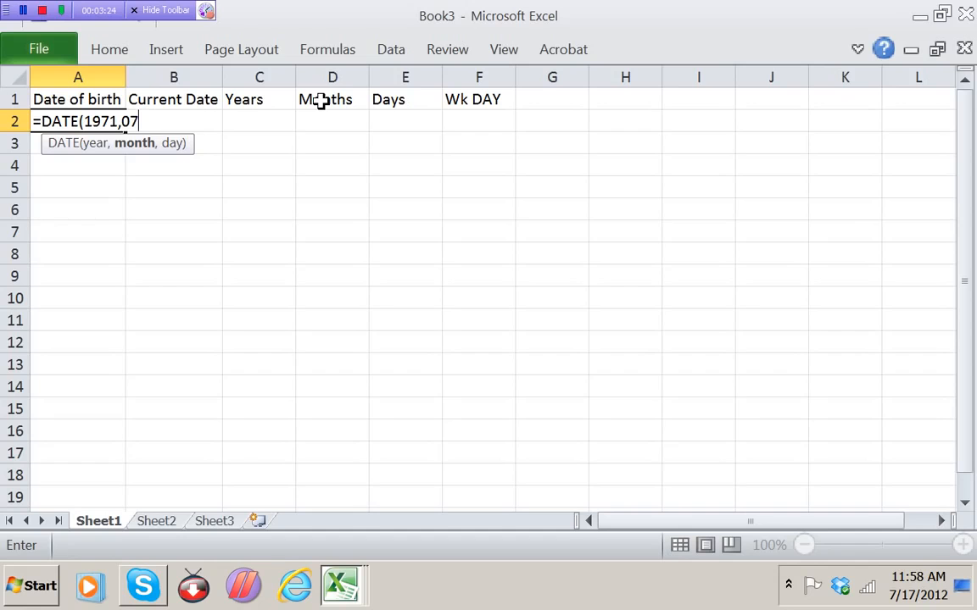
type(",28)")
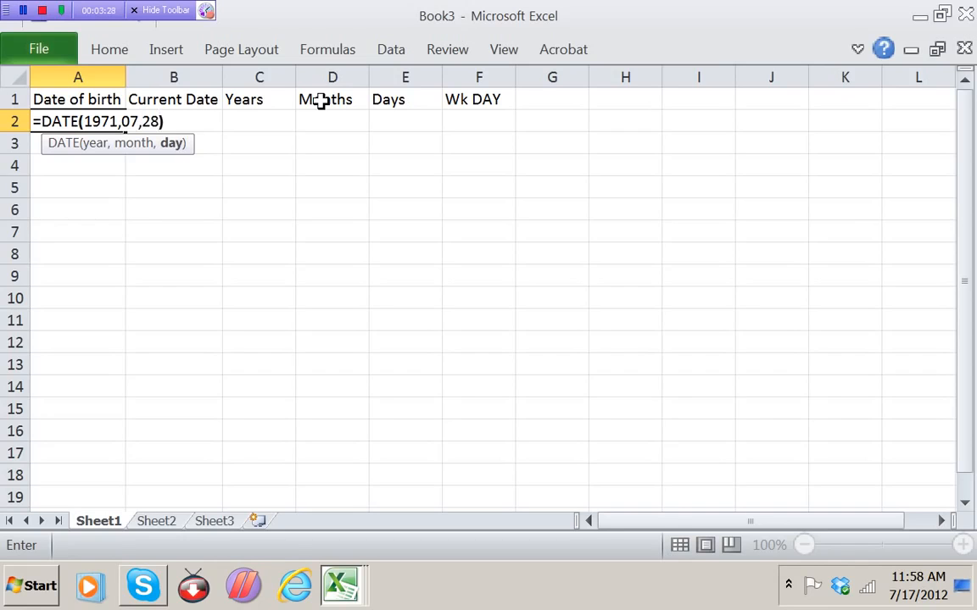
key("Return")
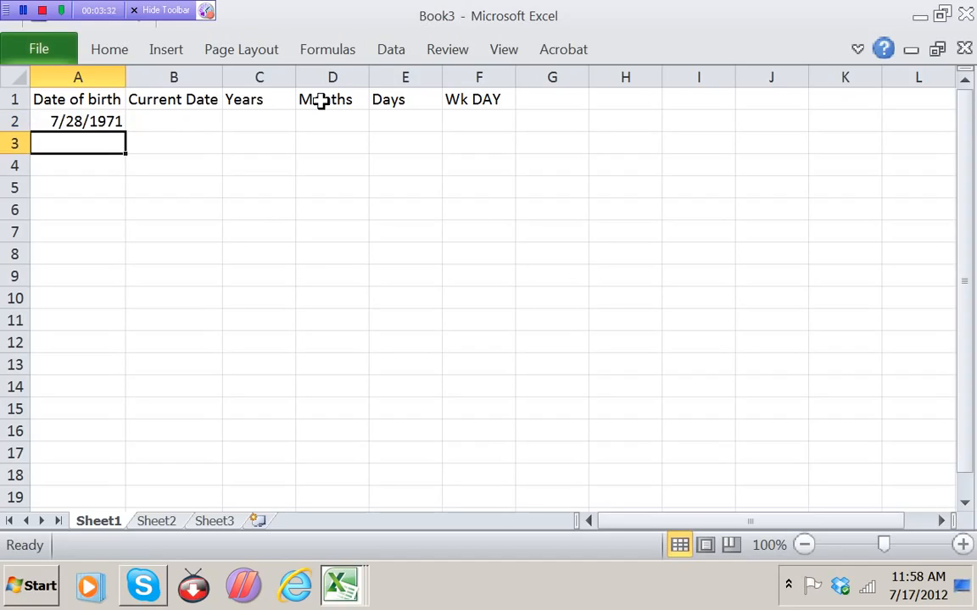
Enter the formula =TODAY() in cell B2 under the Current Date heading.
key("Right")
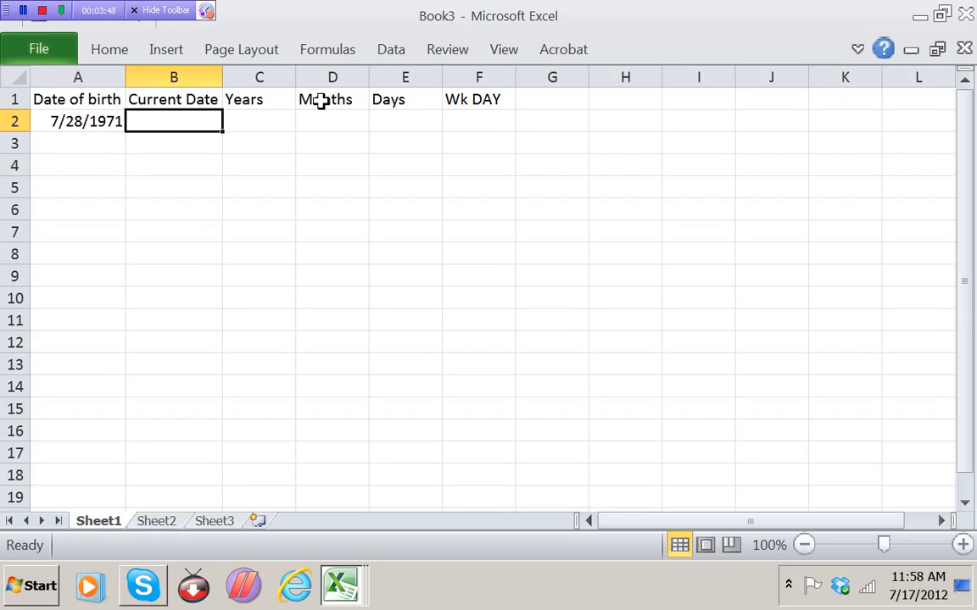
type("=TO")
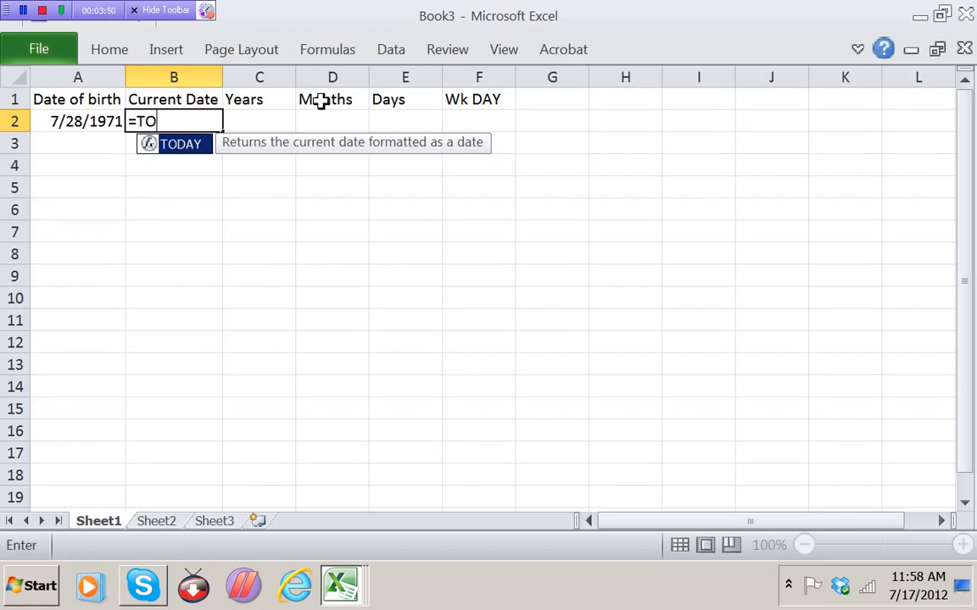
type("DAY()")
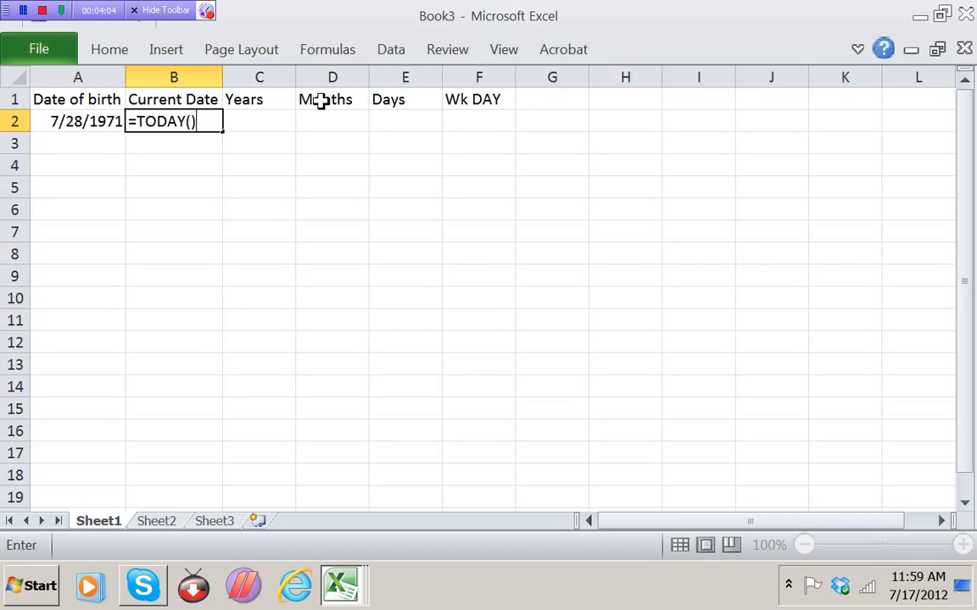
key("Return")
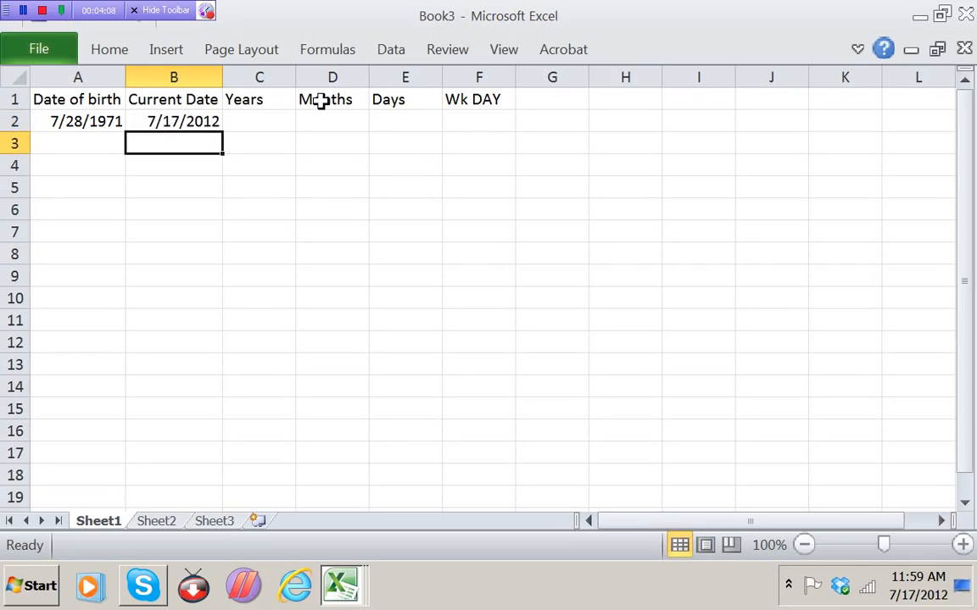
Enter the formula =DATEDIF(B2,A2,"Y") in cell C2 under the Years heading.
key("Up")
key("Right")
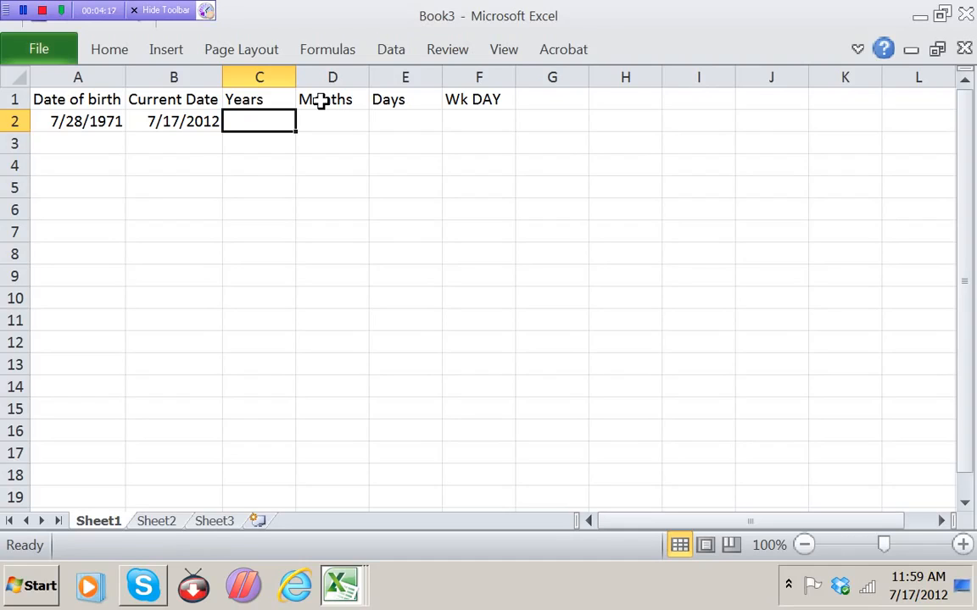
type("=D")
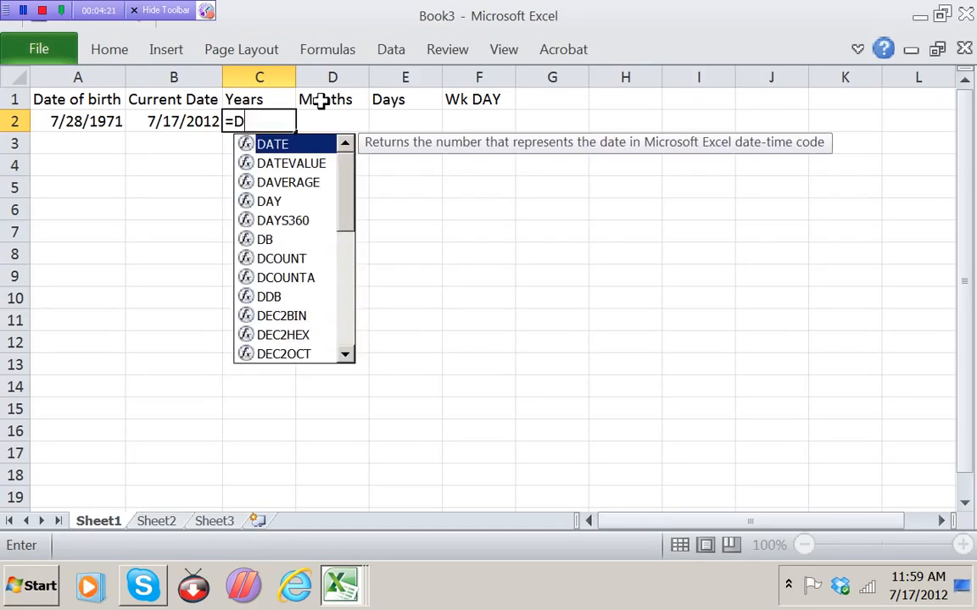
type("ATED")
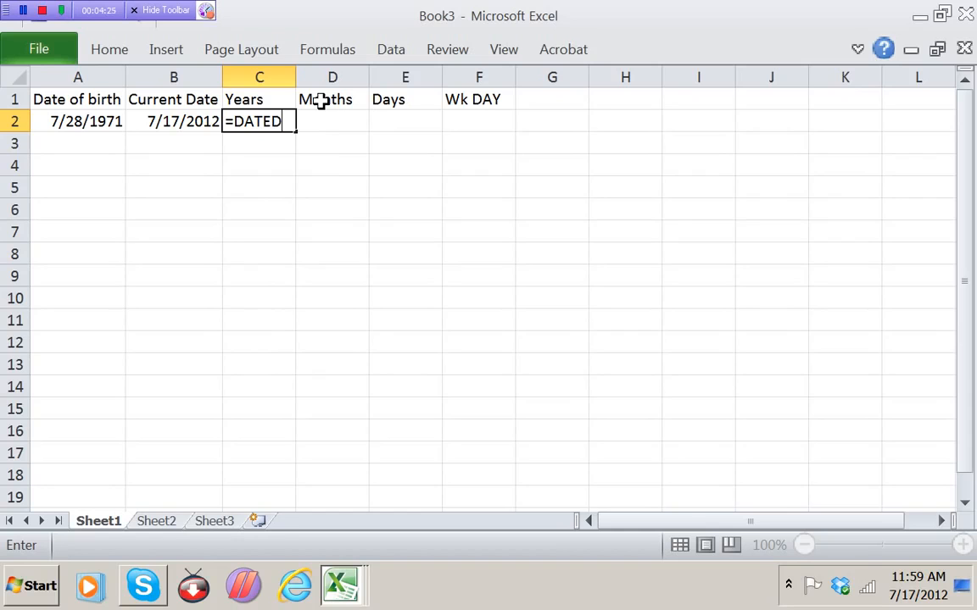
key("BackSpace")
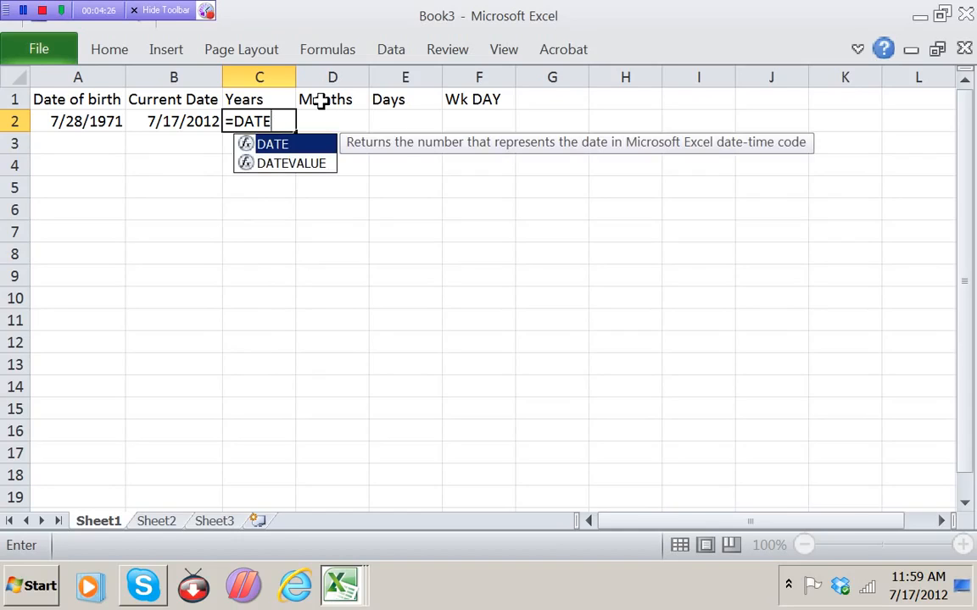
type("D")
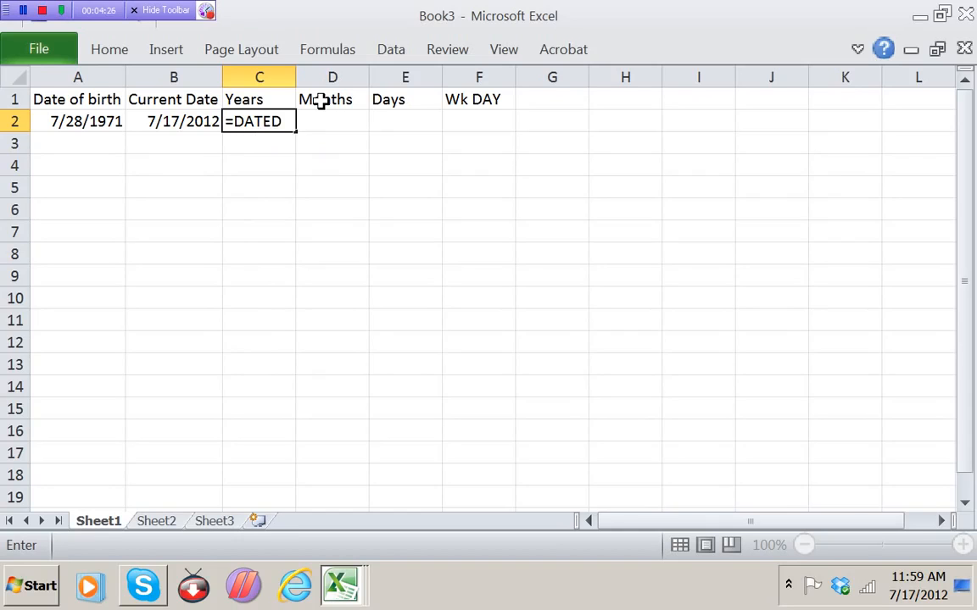
type("IF(")
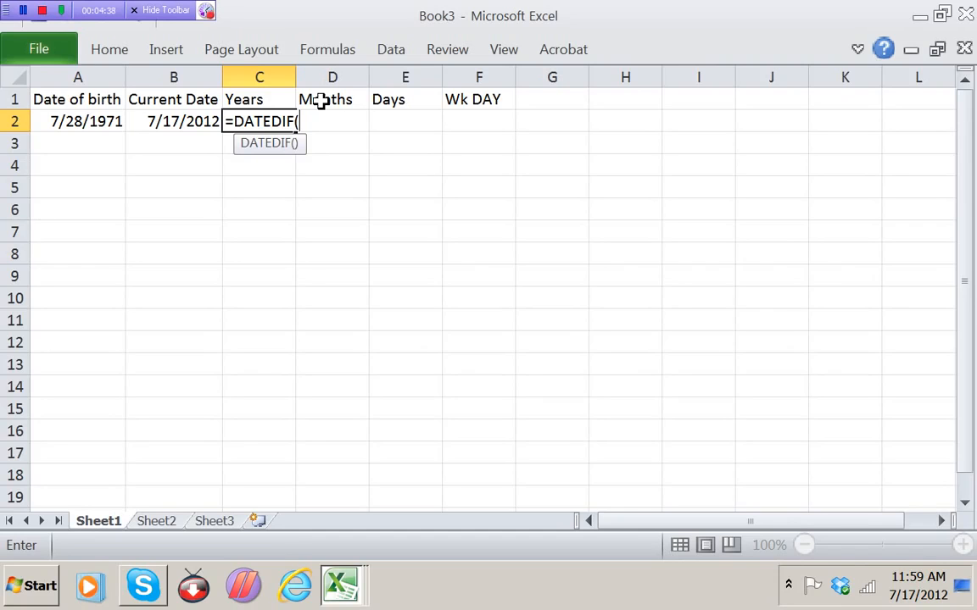
key("BackSpace")
key("BackSpace")
key("BackSpace")
key("BackSpace")
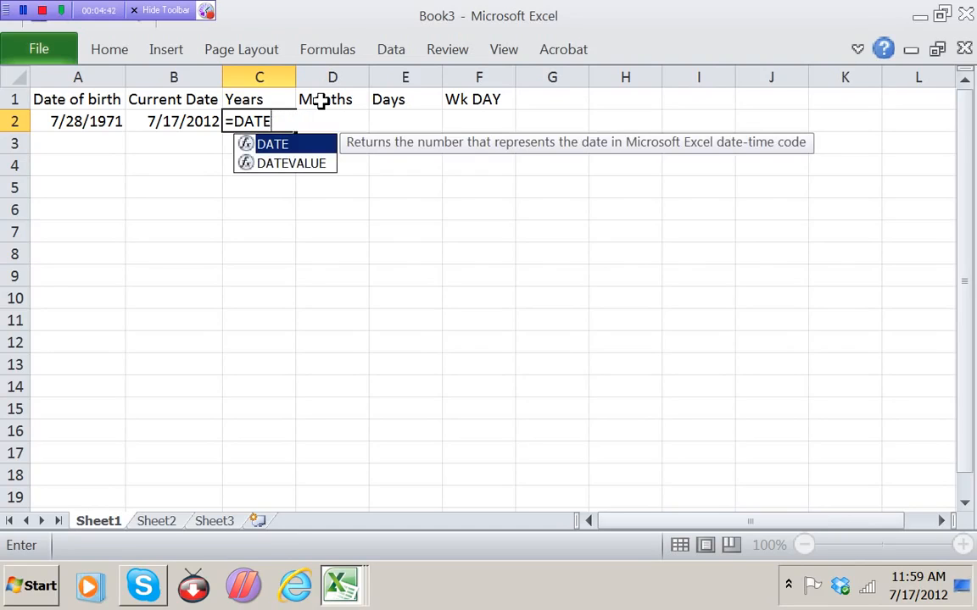
type("(")
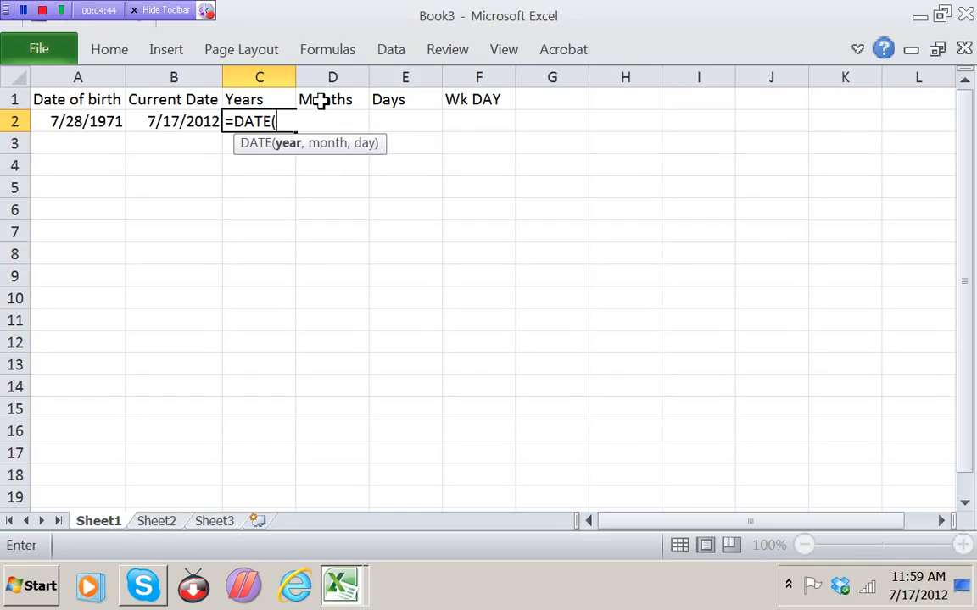
key("BackSpace")
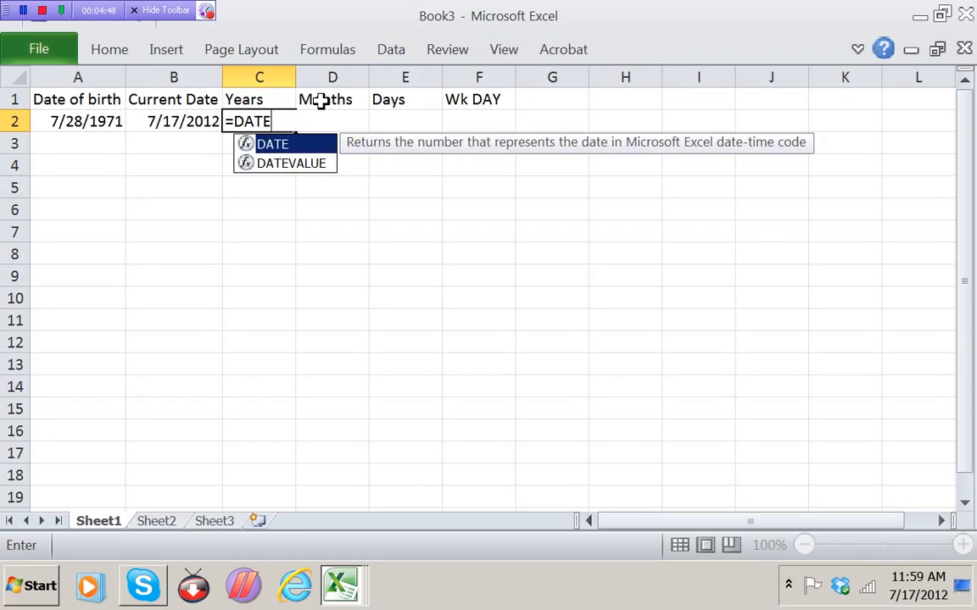
type("DIF")
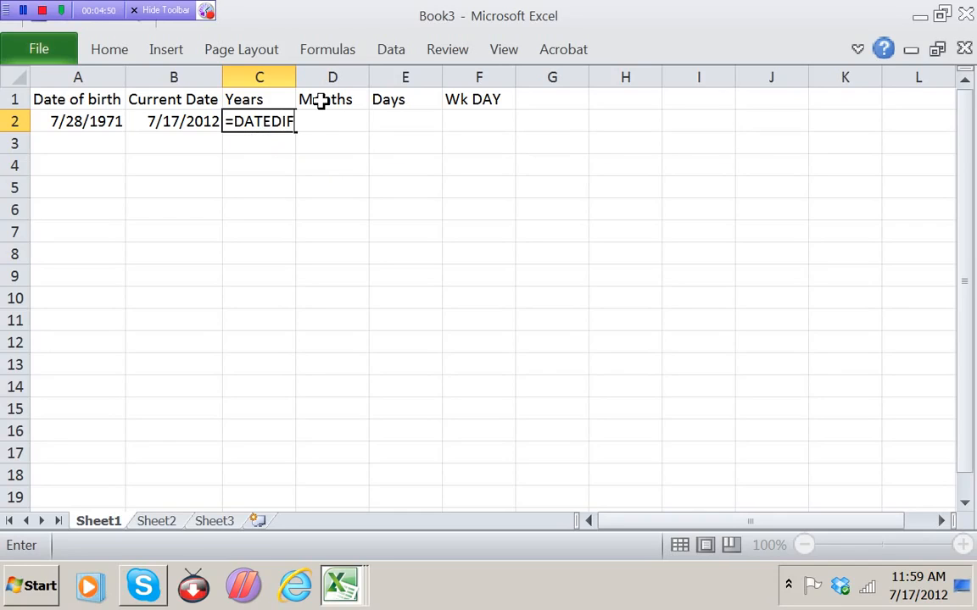
type("(")
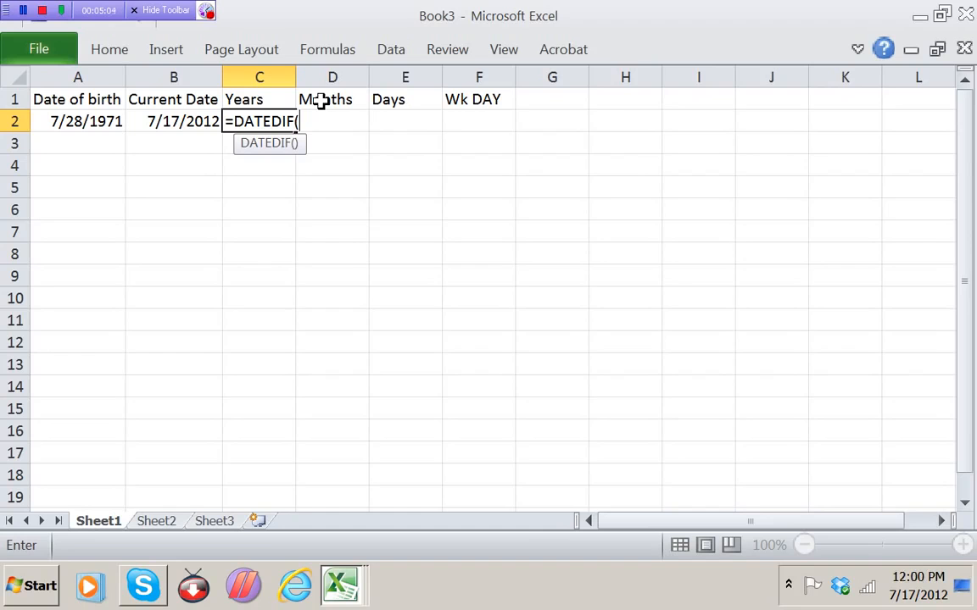
type("B2")
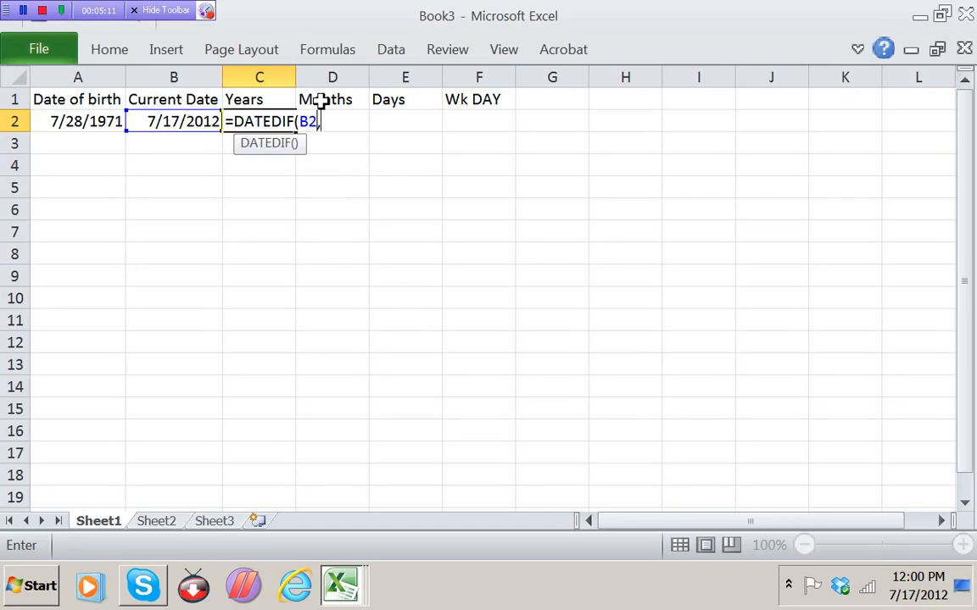
type(",A2")
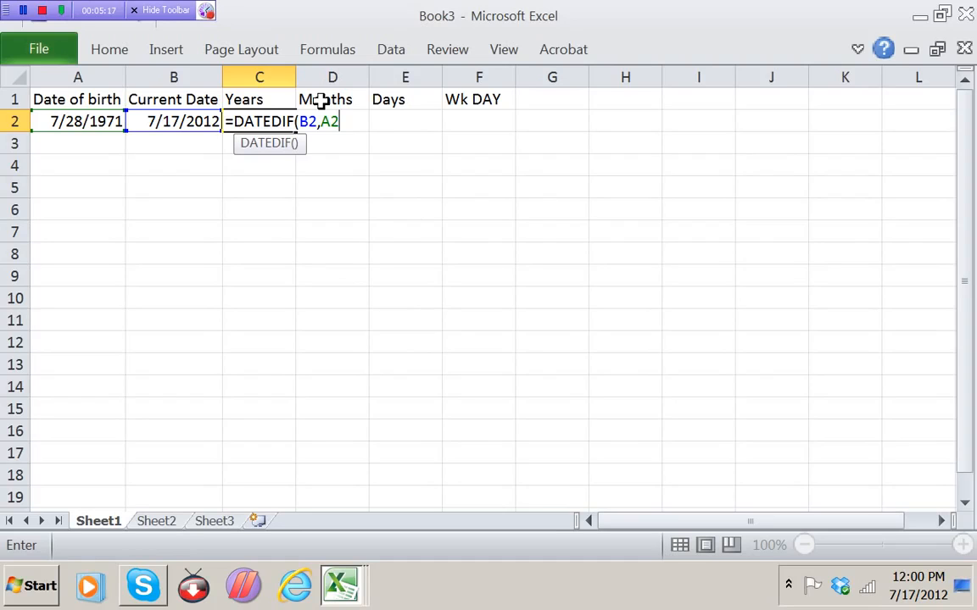
type(",\"Y\"")
type(")")
key("Return")
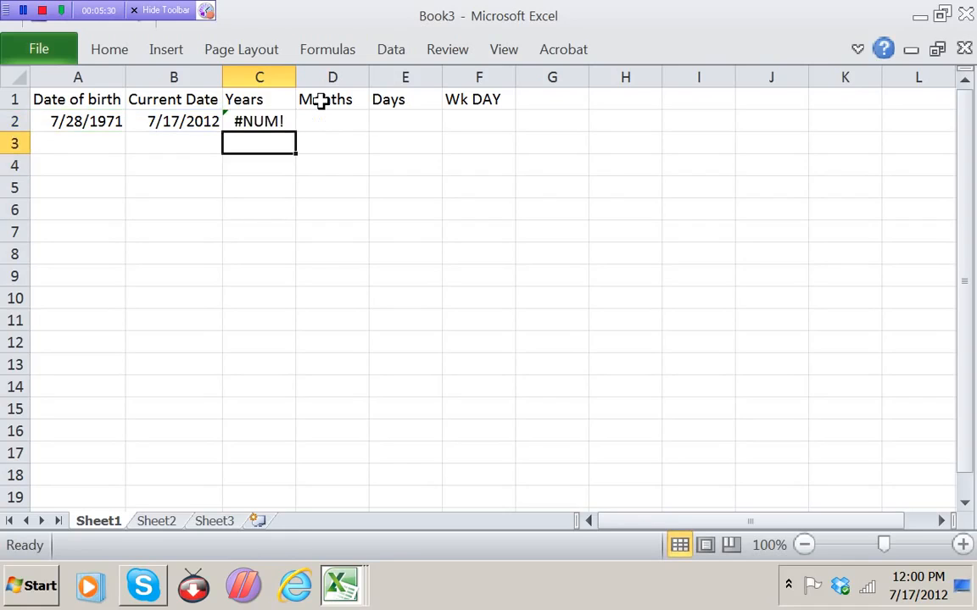
Swap the two cell references in the C2 formula so that it reads =DATEDIF(A2,B2,"Y").
key("Up")
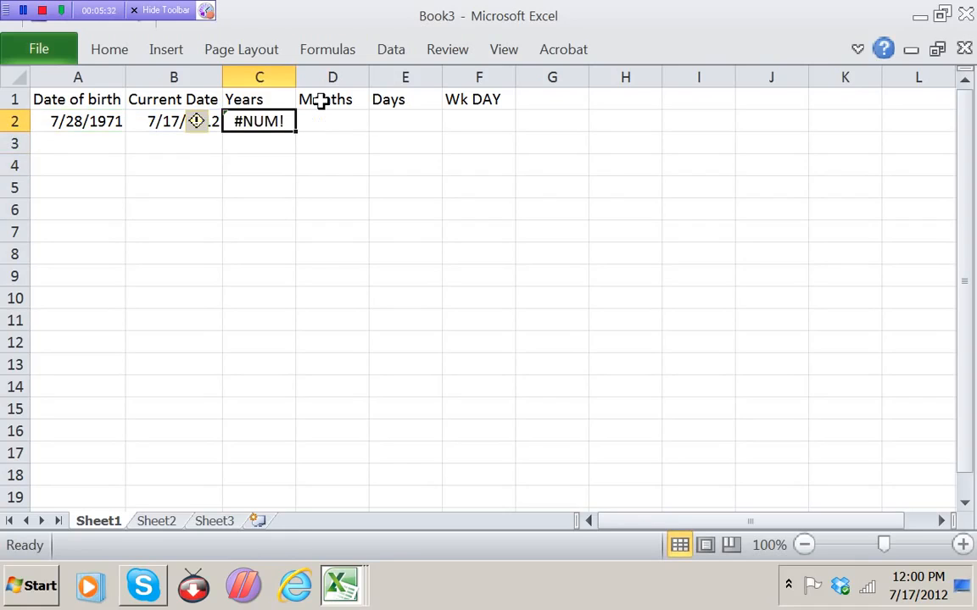
key("F2")
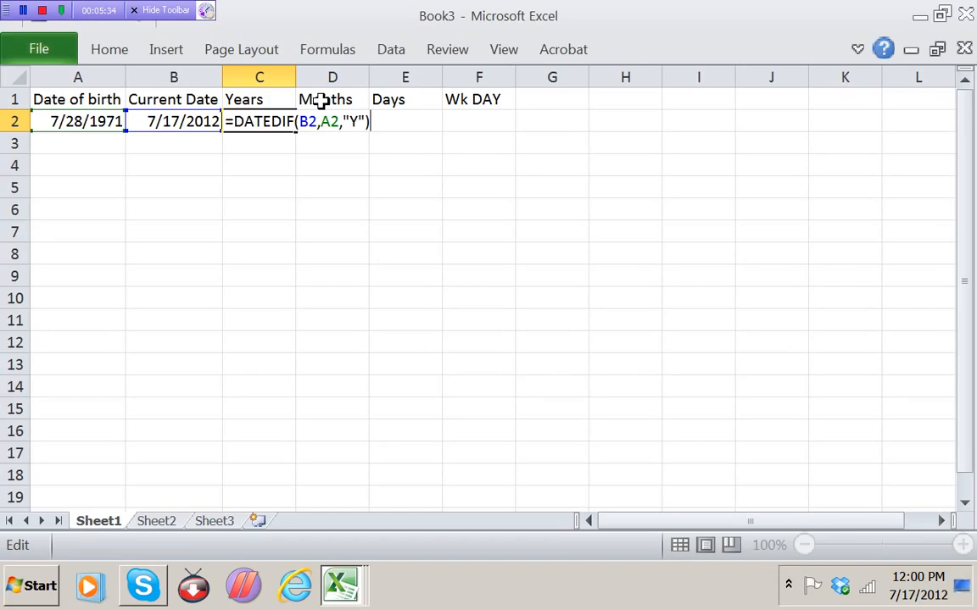
key("Left")
key("Left")
key("Left")
key("Left")
key("Left")
key("Left")
key("Left")
key("Left")
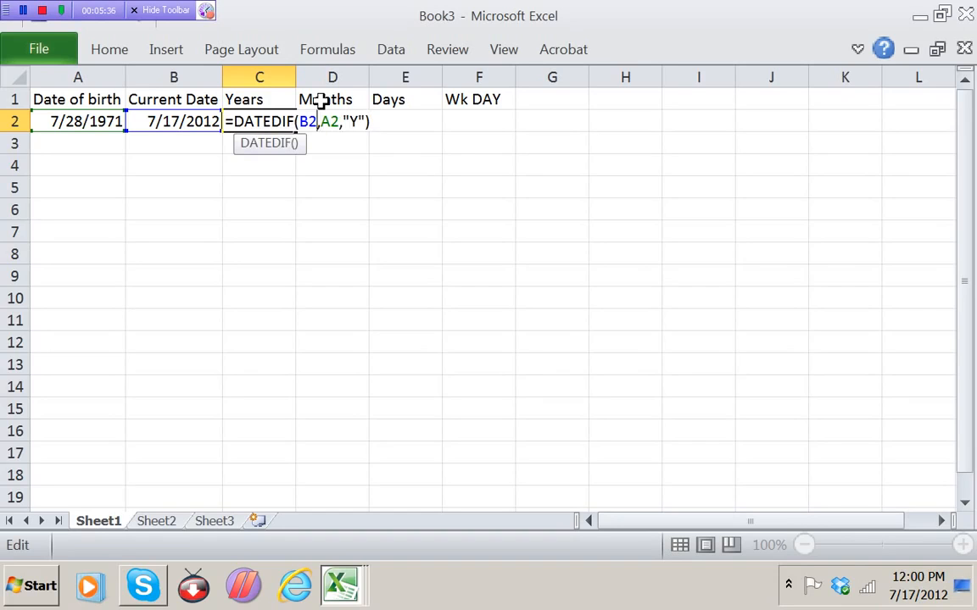
key("BackSpace")
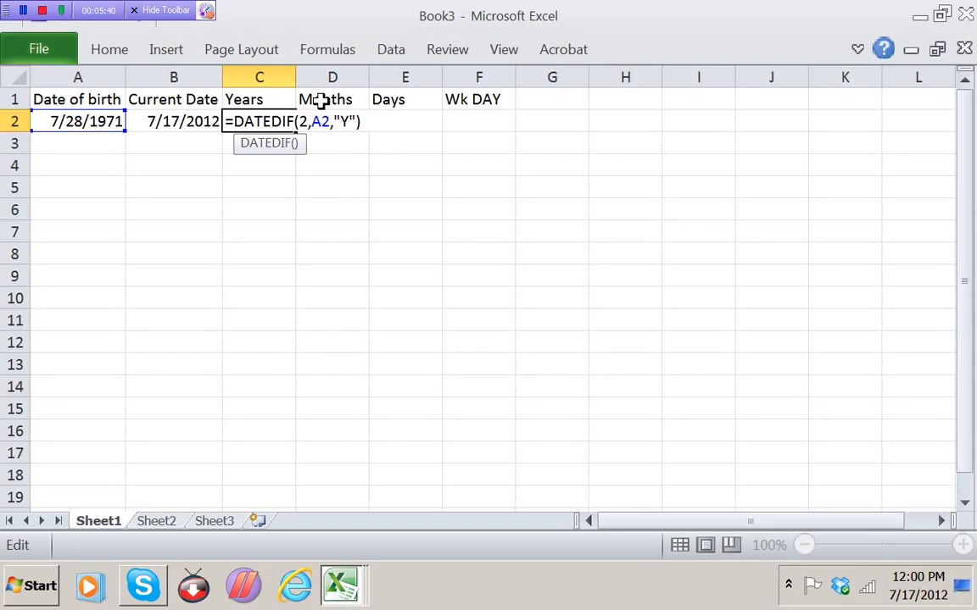
type("B")
key("Right")
key("Right")
key("Right")
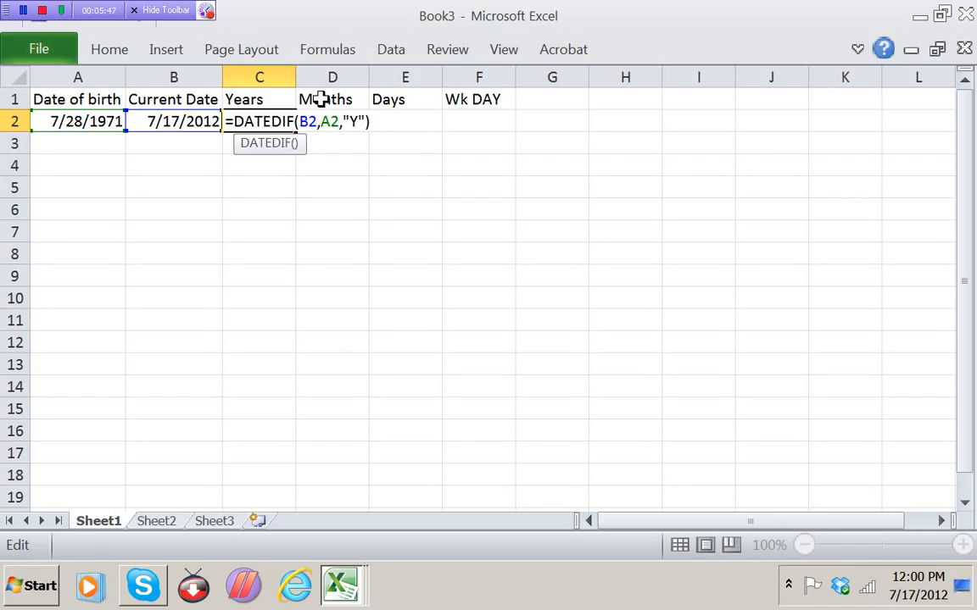
key("BackSpace")
type("B")
key("Right")
key("Right")
key("Left")
key("Left")
key("Left")
key("Delete")
type("A")
key("Right")
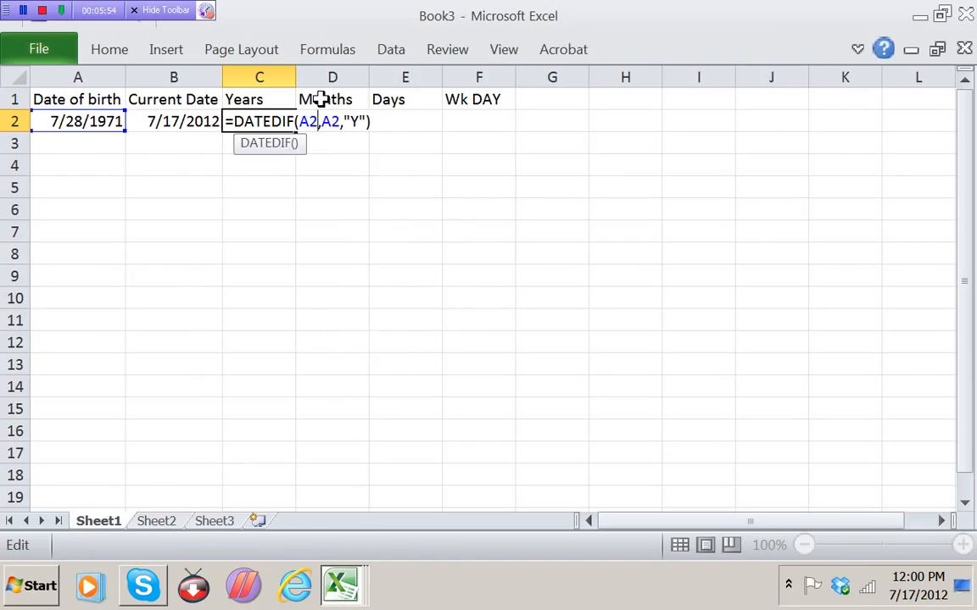
key("Right")
key("Delete")
type("B")
key("Return")
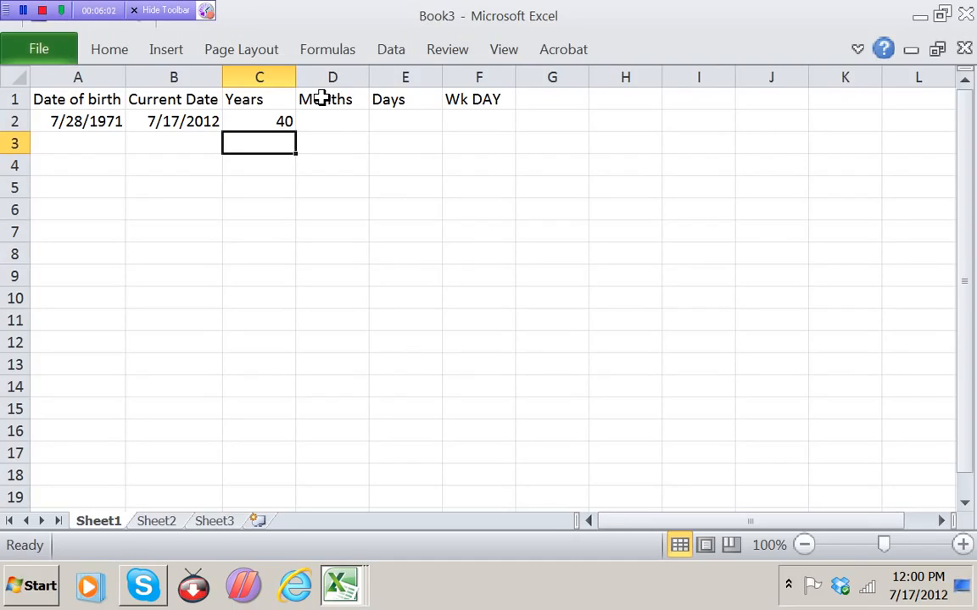
Examine the DATEDIF formula in cell C2 under the Years heading.
key("Up")
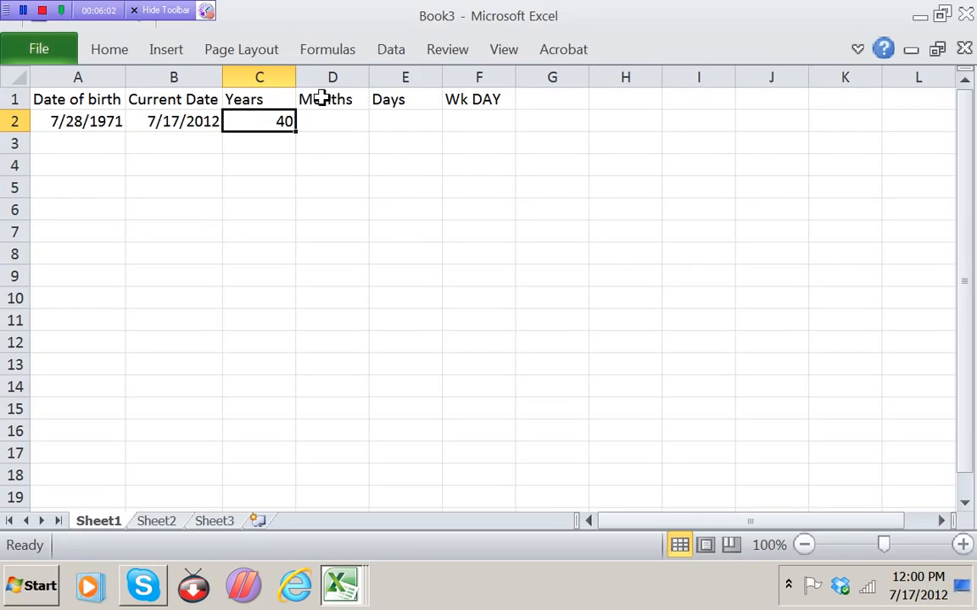
key("F2")
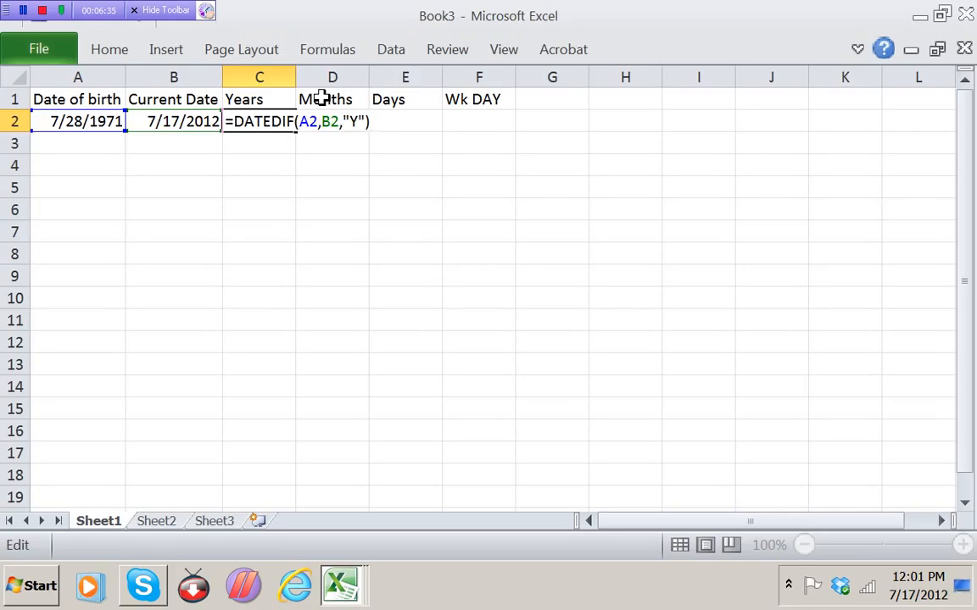
key("Return")
key("Up")
Enter the formula =DATEDIF(A2,B2,"YM") in cell D2 under the Months heading.
key("Right")
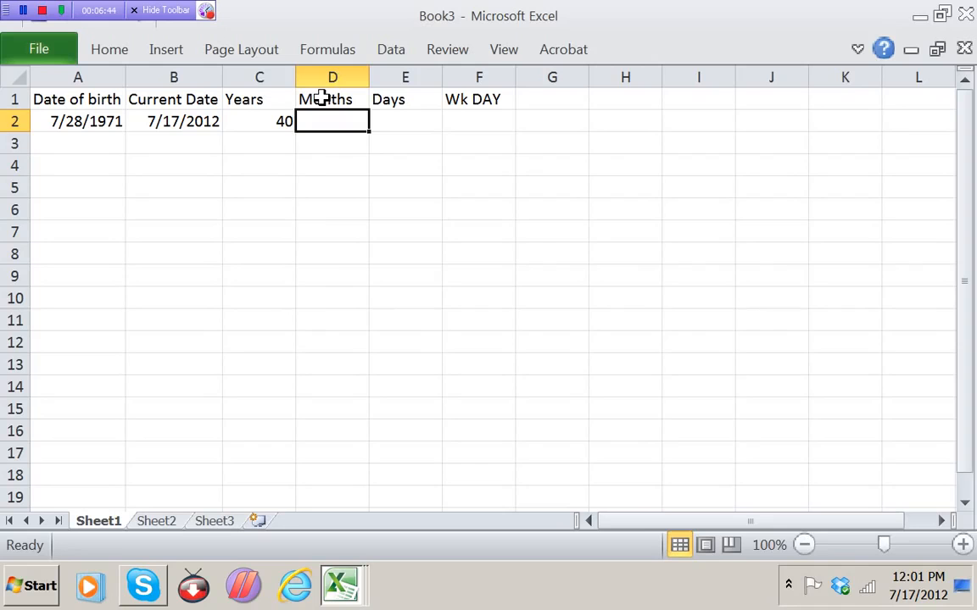
type("=DA")
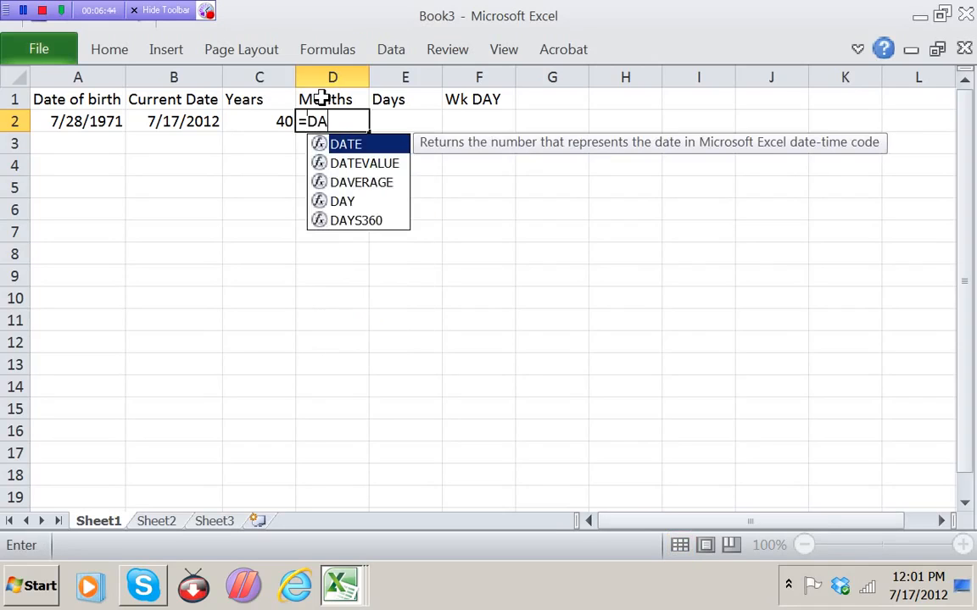
type("TEDI")
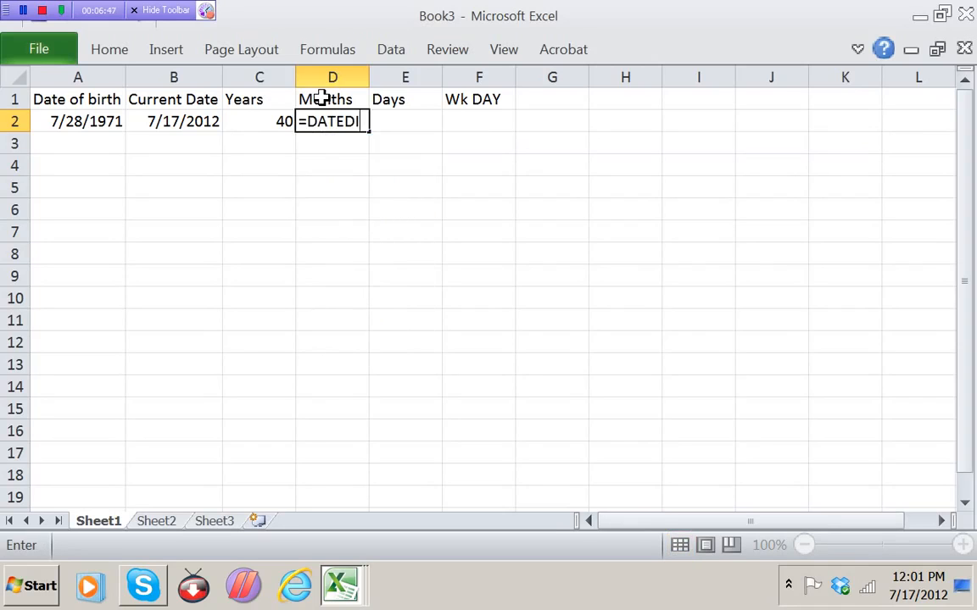
type("F(")
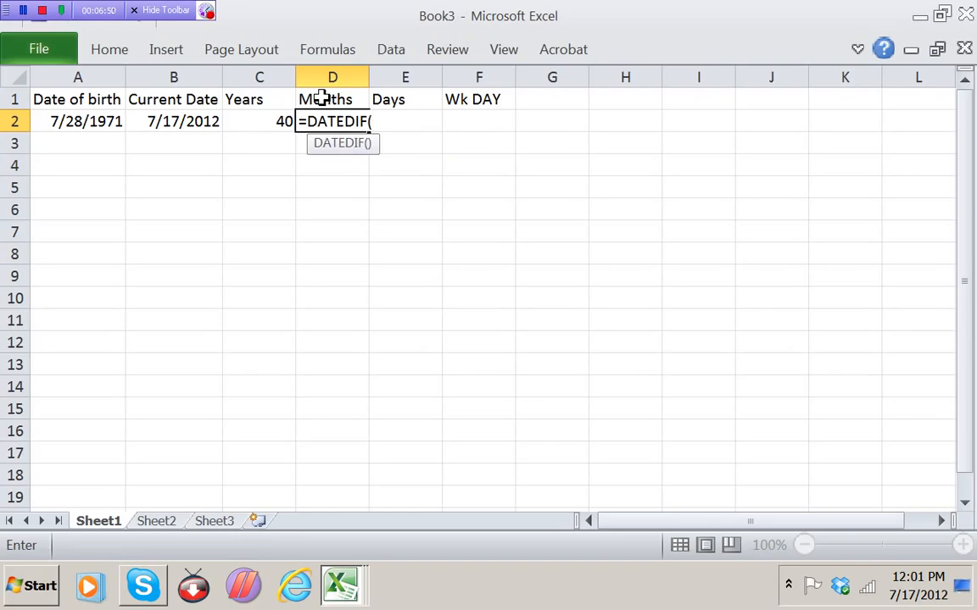
type("A2")
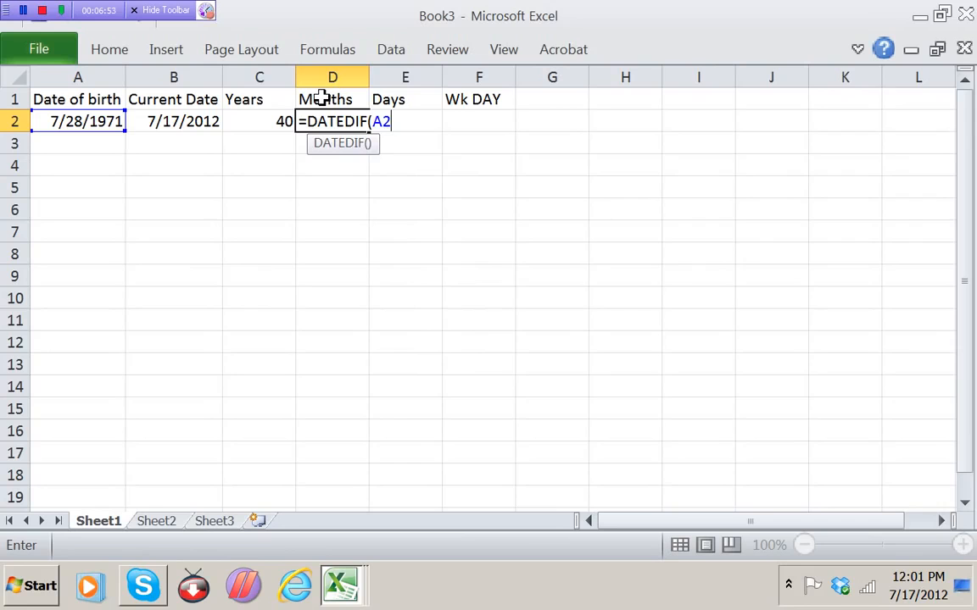
type(",B2")
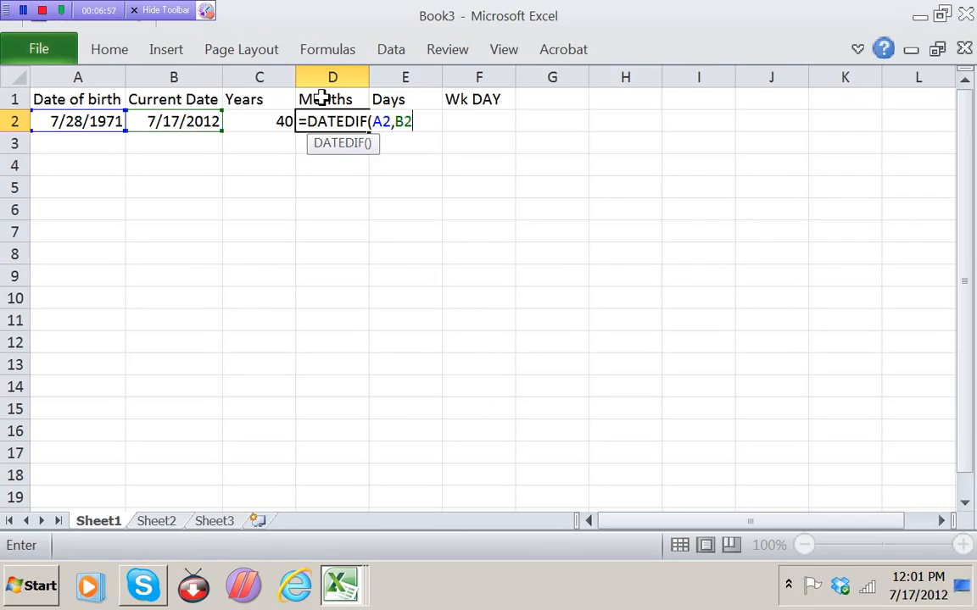
type(",y")
key("BackSpace")
type("Y")
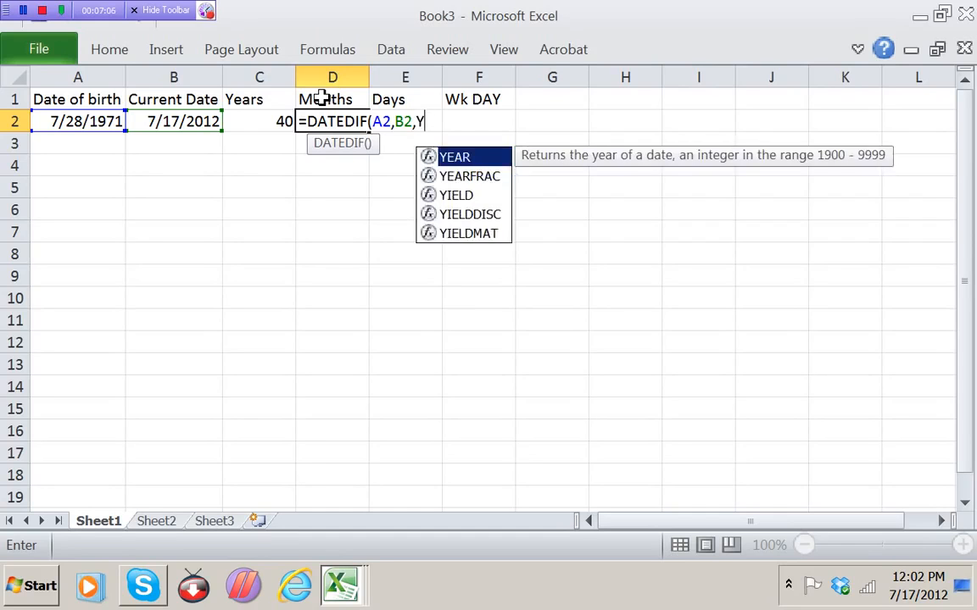
type("M\"")
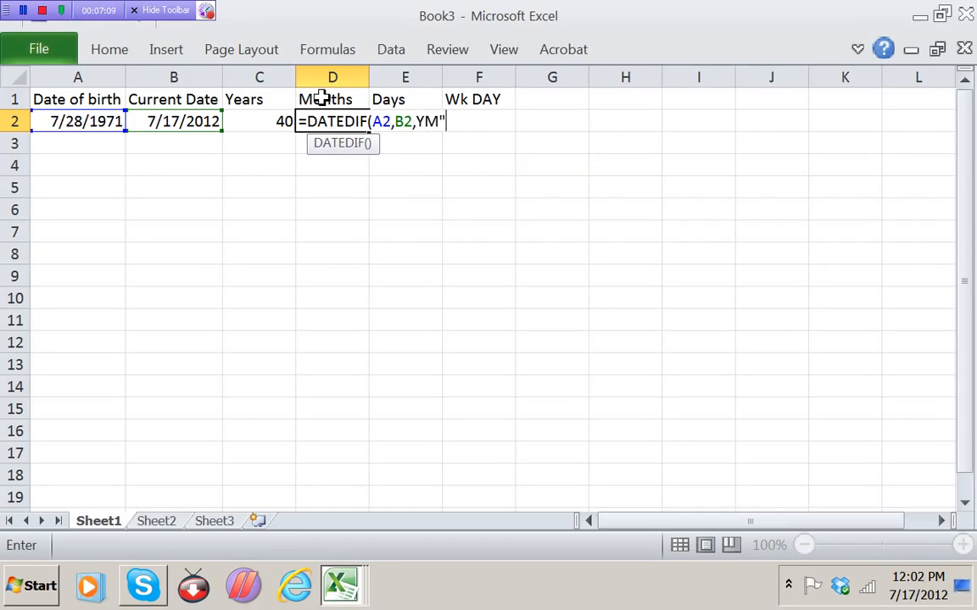
key("BackSpace")
key("BackSpace")
key("BackSpace")
type("\"YM\"")
type(")")
key("Return")
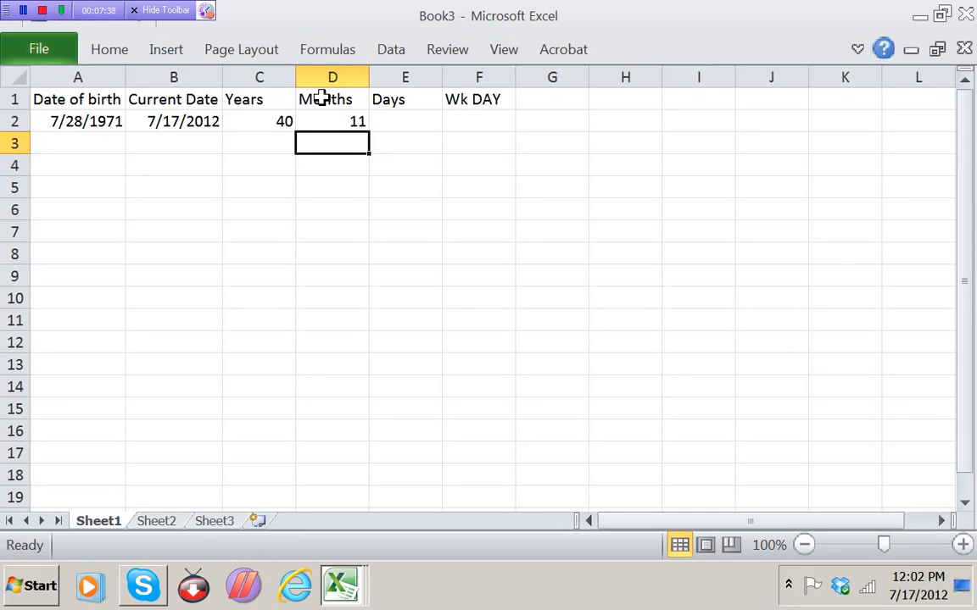
Enter the formula =DATEDIF(A2,B2,"YMD") in cell E2 under the Days heading.
key("Up")
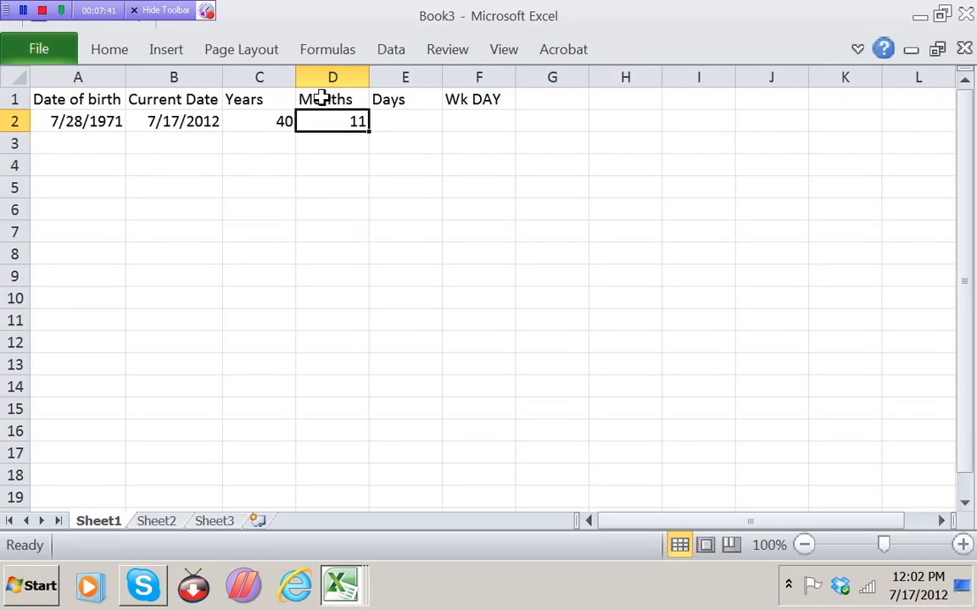
key("Right")
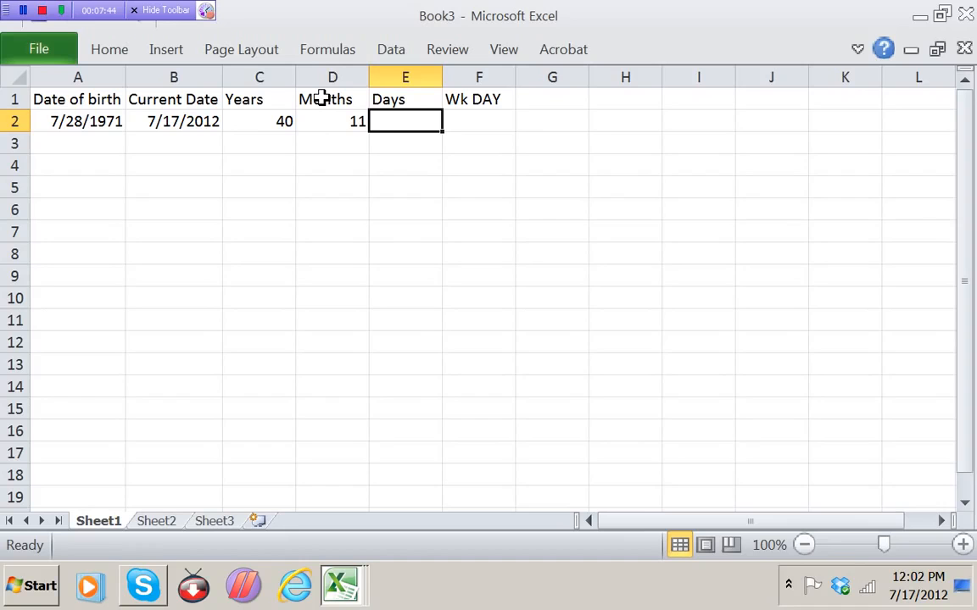
type("=")
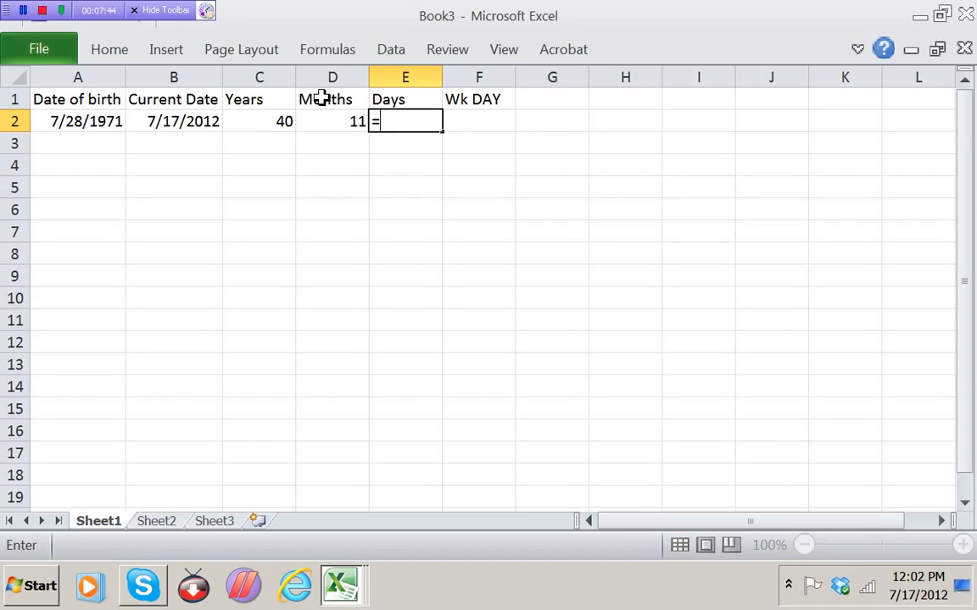
type("D")
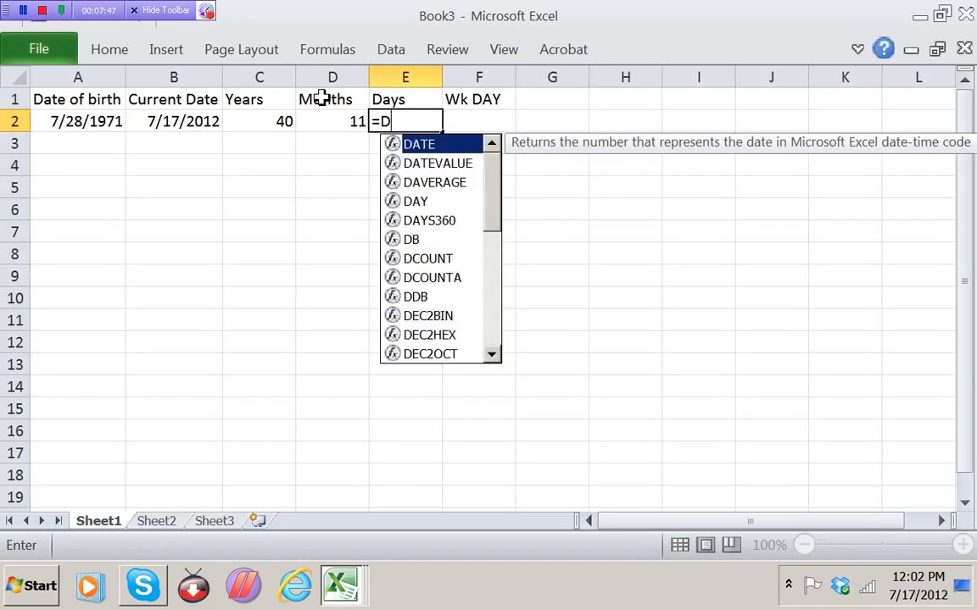
type("ATEDIF(")
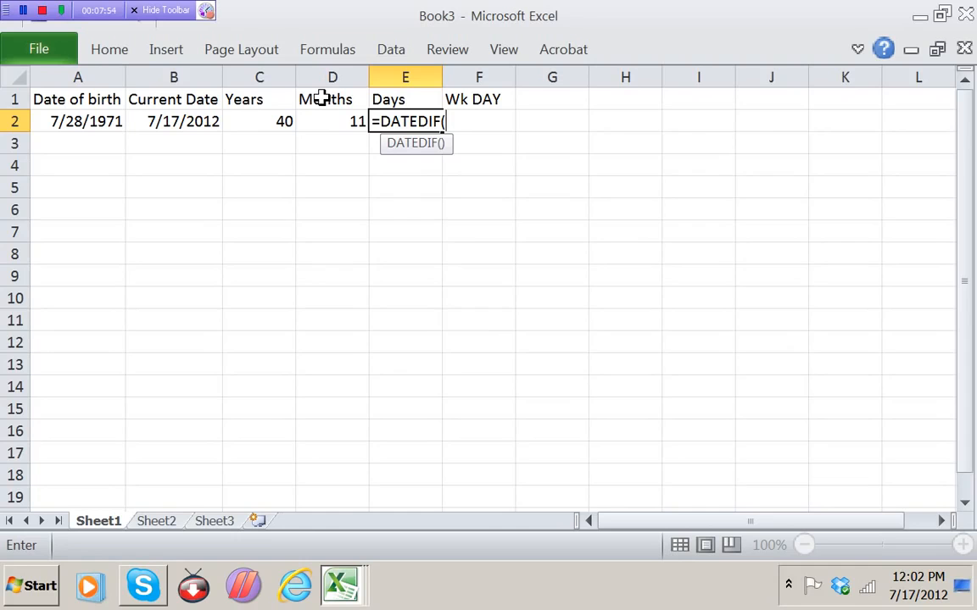
type("A2")
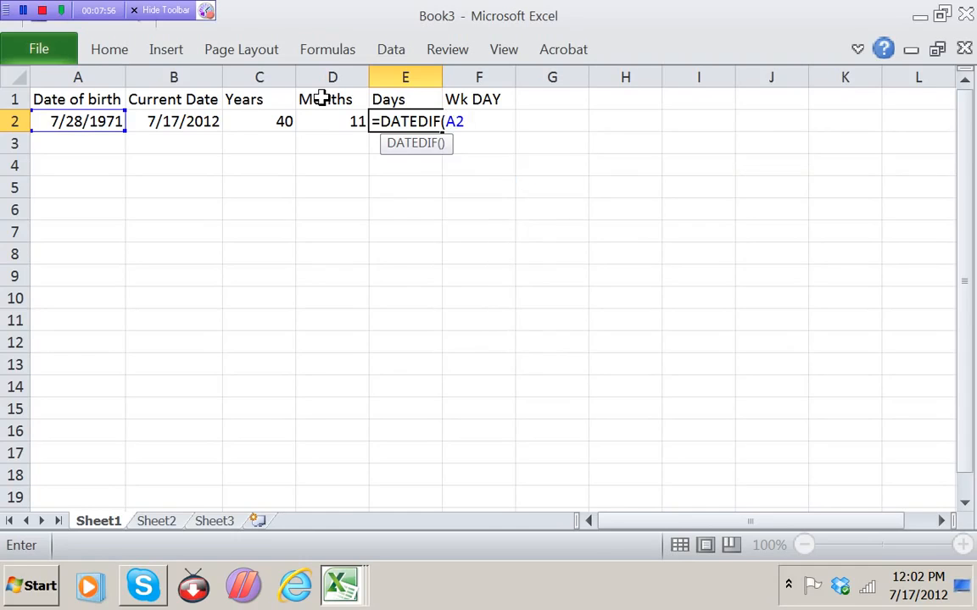
type(",B2")
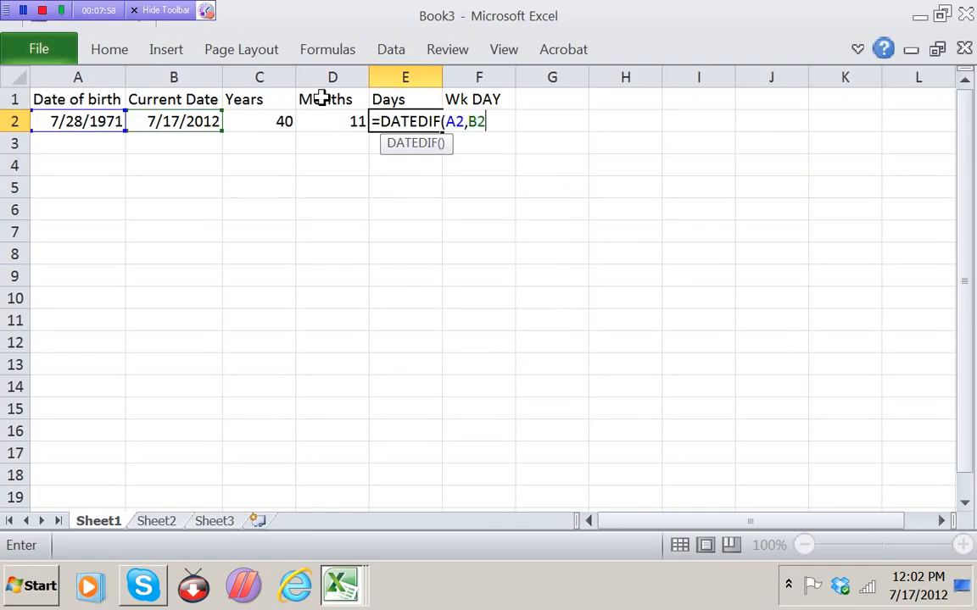
type(",")
type("Y")
key("BackSpace")
type("\"YMD\")")
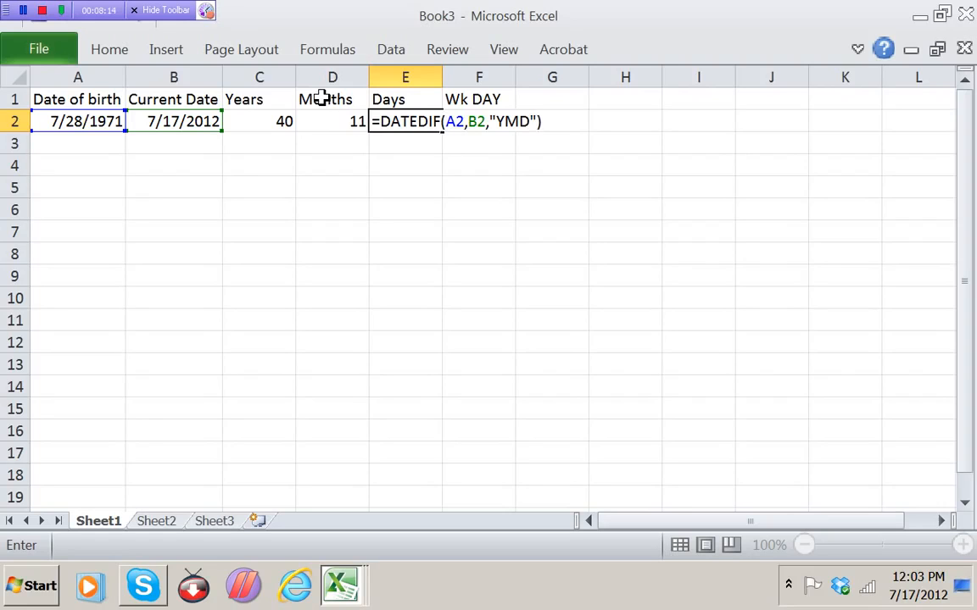
key("Return")
key("Up")
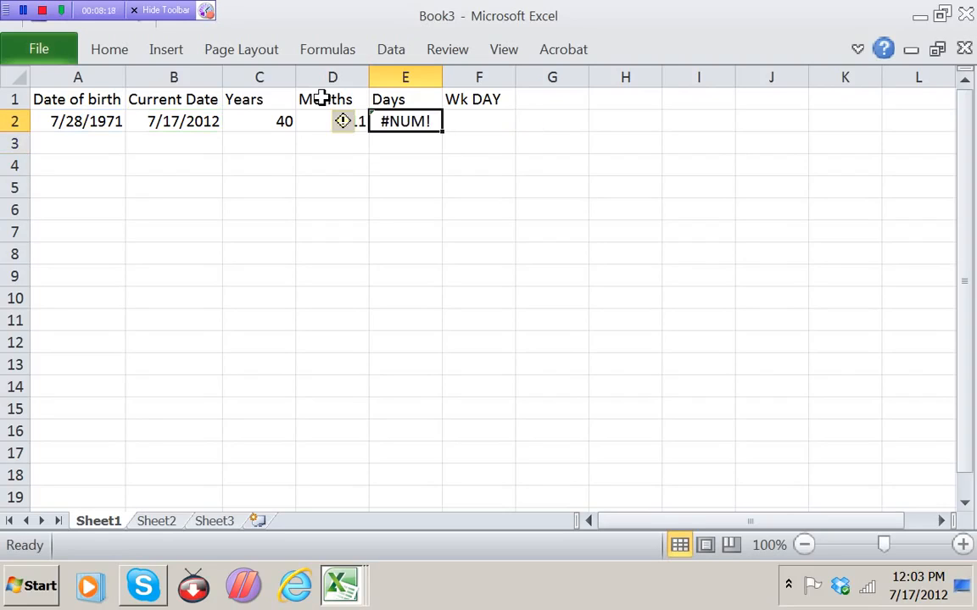
Examine the unit argument of the DATEDIF formula in cell D2 for comparison with the Days formula.
key("Left")
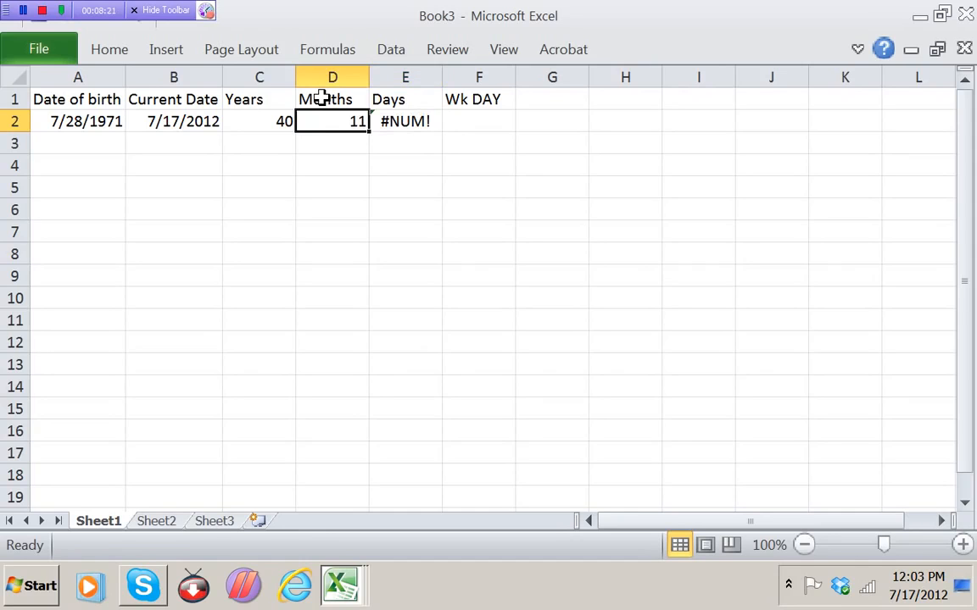
key("F2")
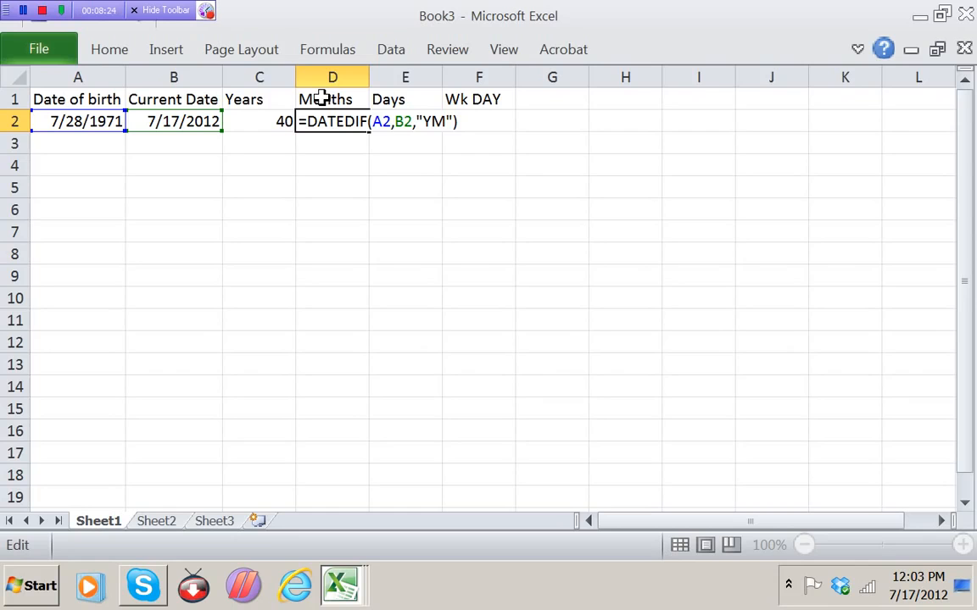
key("Right")
key("Right")
key("Right")
key("Right")
key("Right")
key("Right")
key("Right")
key("Right")
key("Right")
key("Right")
key("Right")
key("Return")
key("Up")
key("F1")
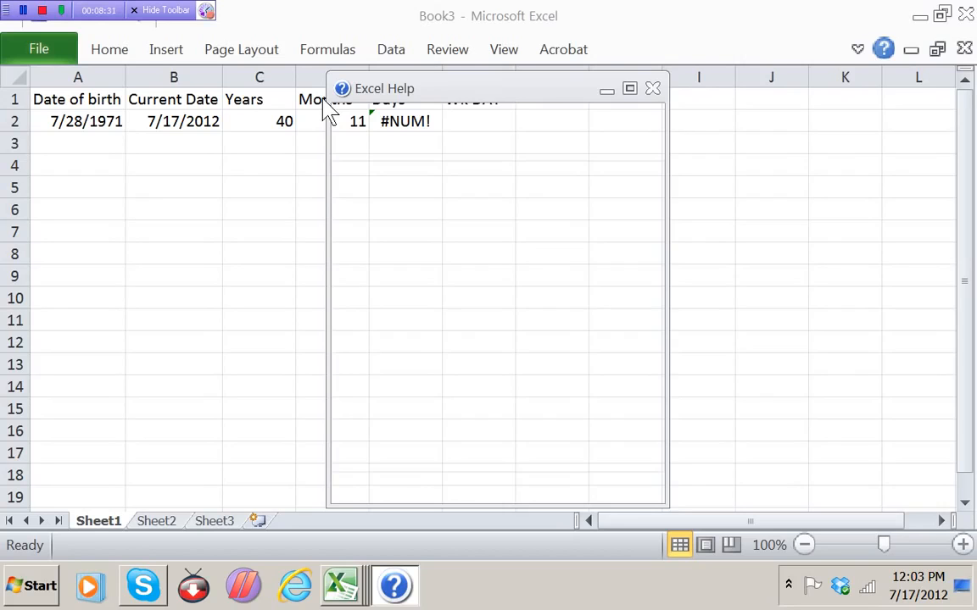
left_click(651, 88)
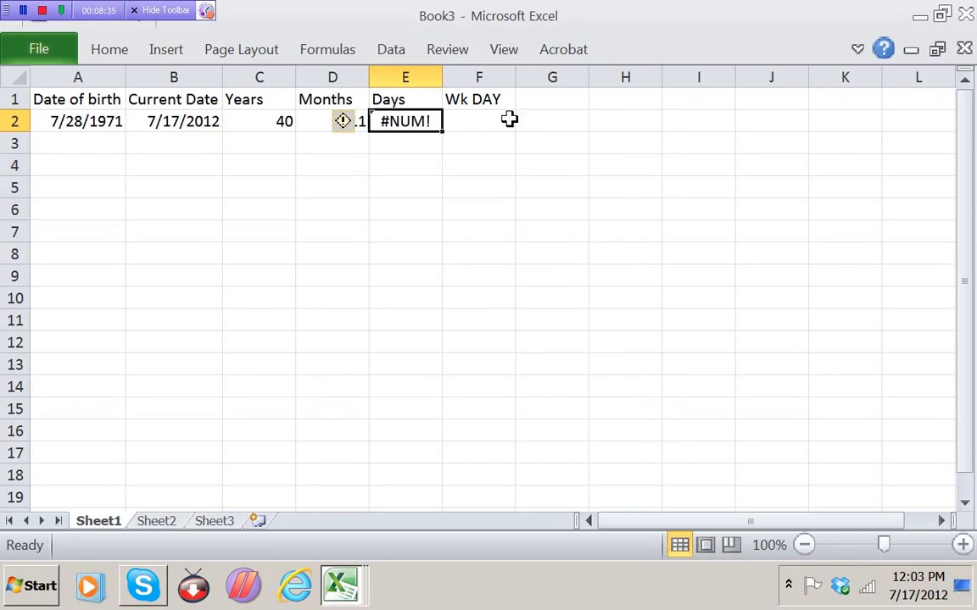
Change the unit argument in the E2 formula so that it reads =DATEDIF(A2,B2,"MD").
key("F2")
key("BackSpace")
key("BackSpace")
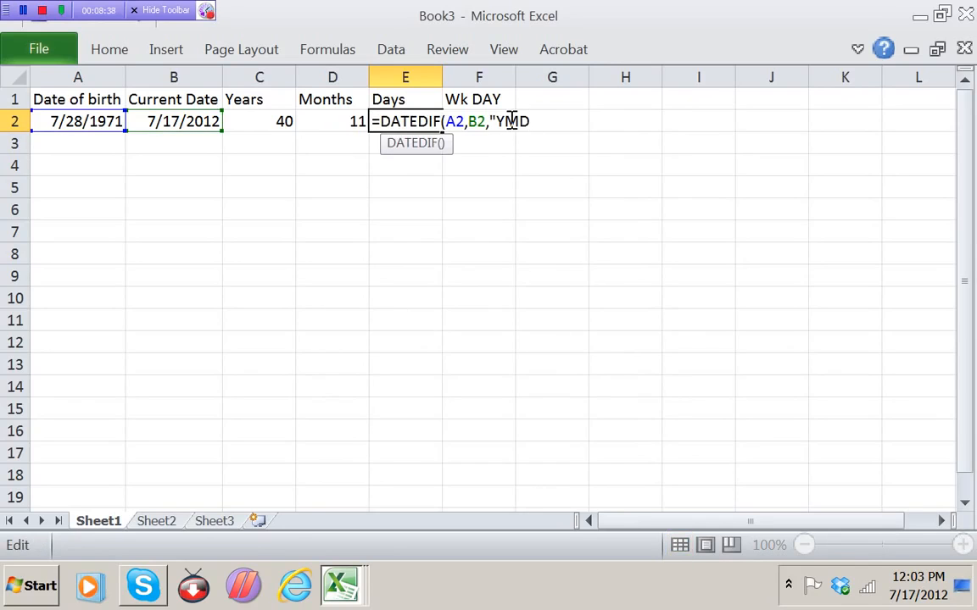
key("BackSpace")
key("BackSpace")
key("BackSpace")
type("M")
type("D\")")
key("Return")
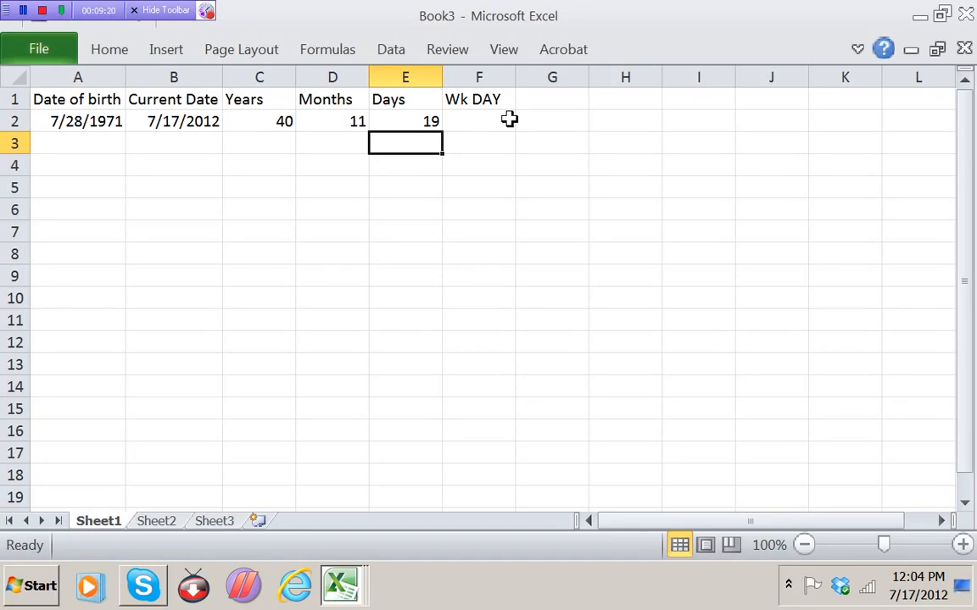
Begin a formula in cell F2 under the Wk DAY heading with =CHOOSE(WEEKDAY(A2), as its index argument.
key("Up")
left_click(509, 120)
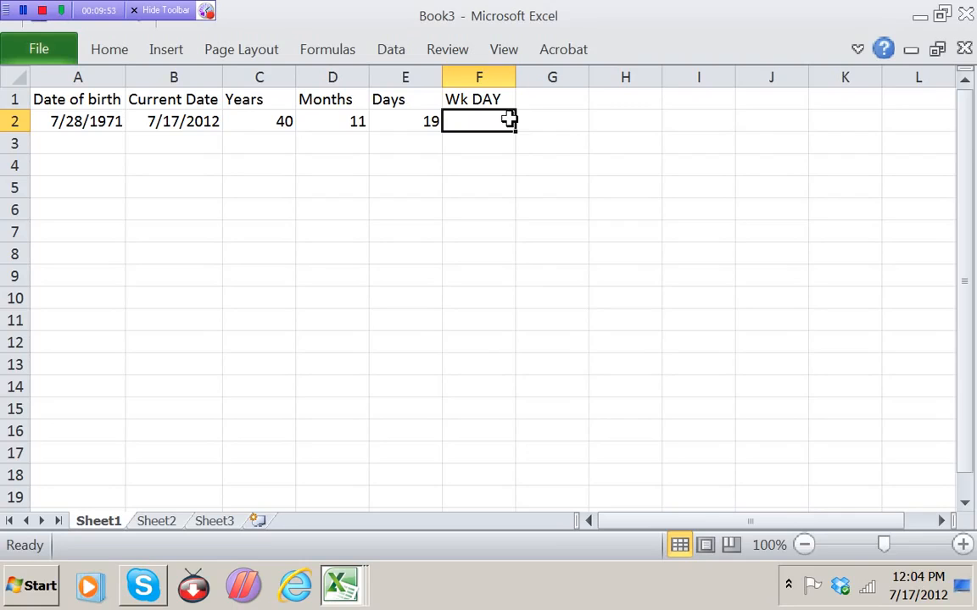
type("=CH")
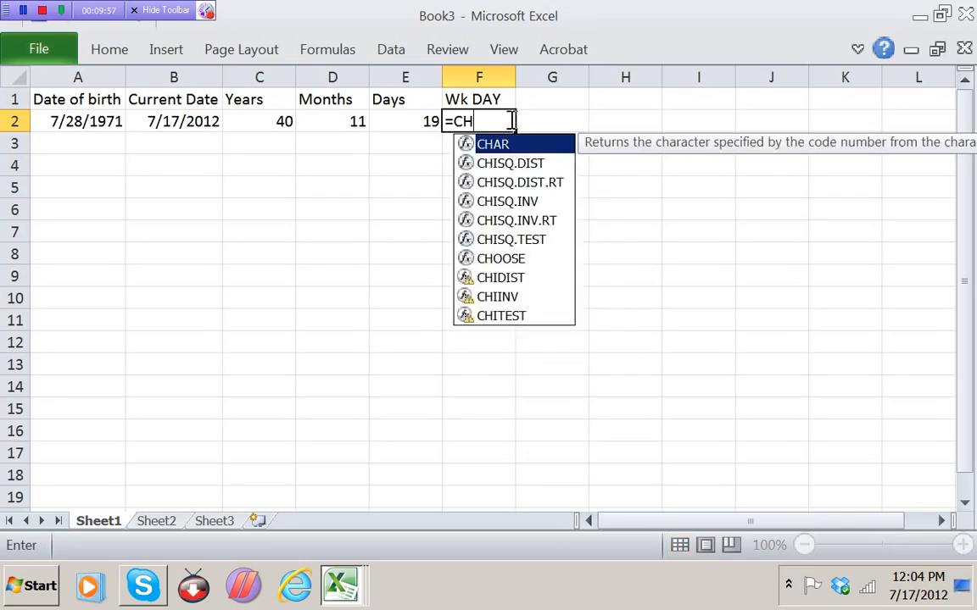
type("OOSE(")
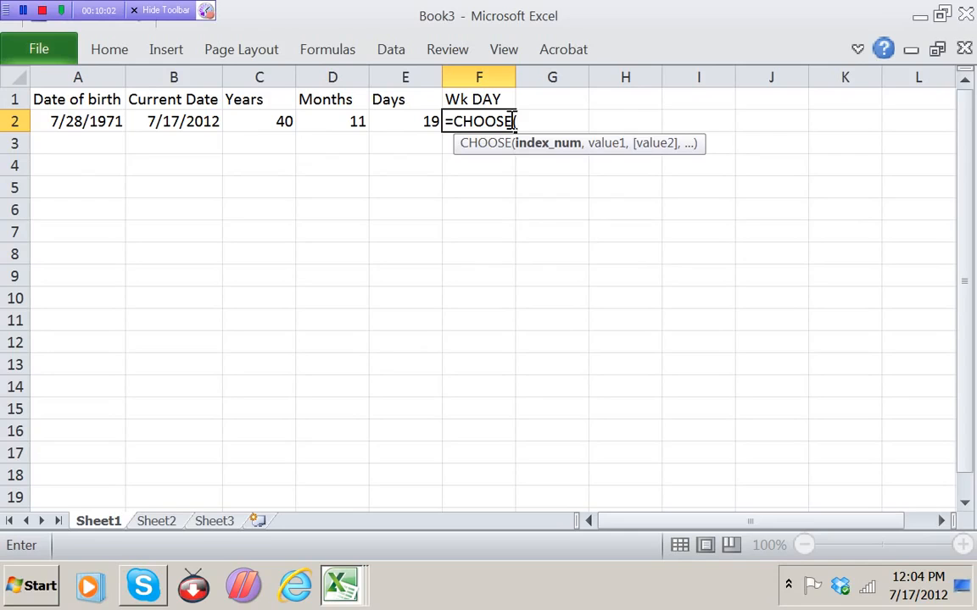
type("WEE")
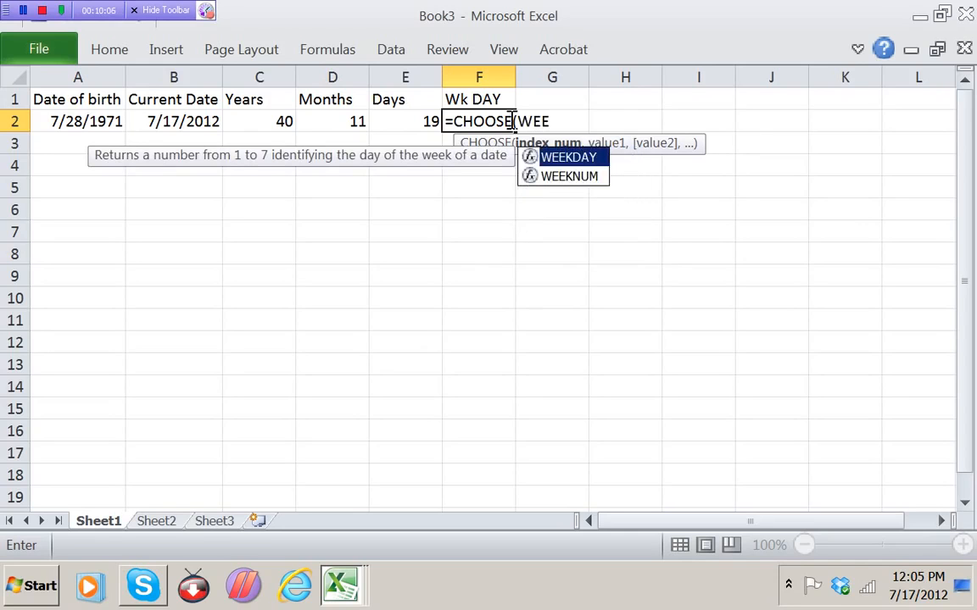
type("KDAY(")
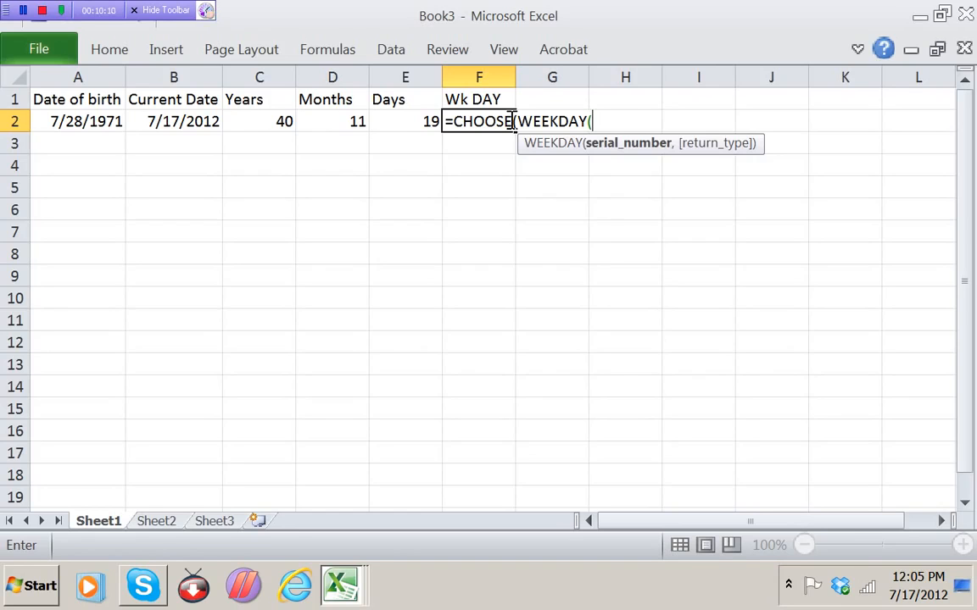
type("A2")
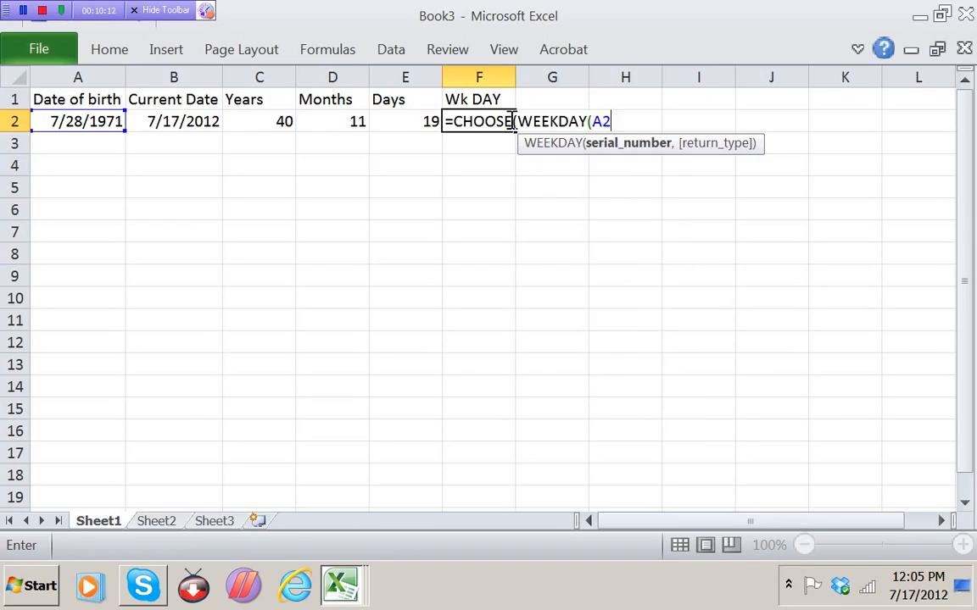
type("),")
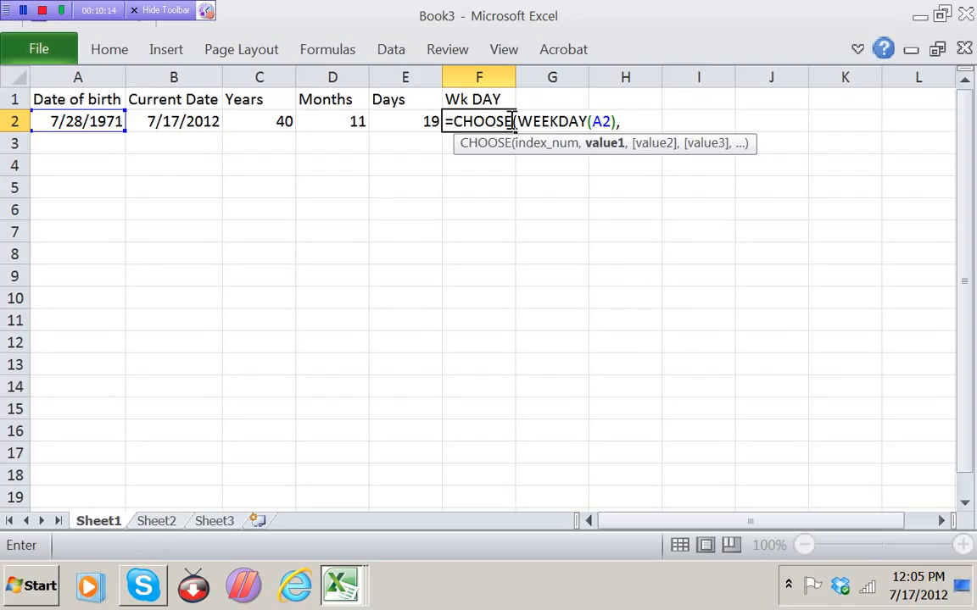
List Sunday, Mon, tu, Wed, Thu, fri and Sat as the CHOOSE values in F2, close the parentheses and submit the formula.
type("\"SU")
key("BackSpace")
type("unday")
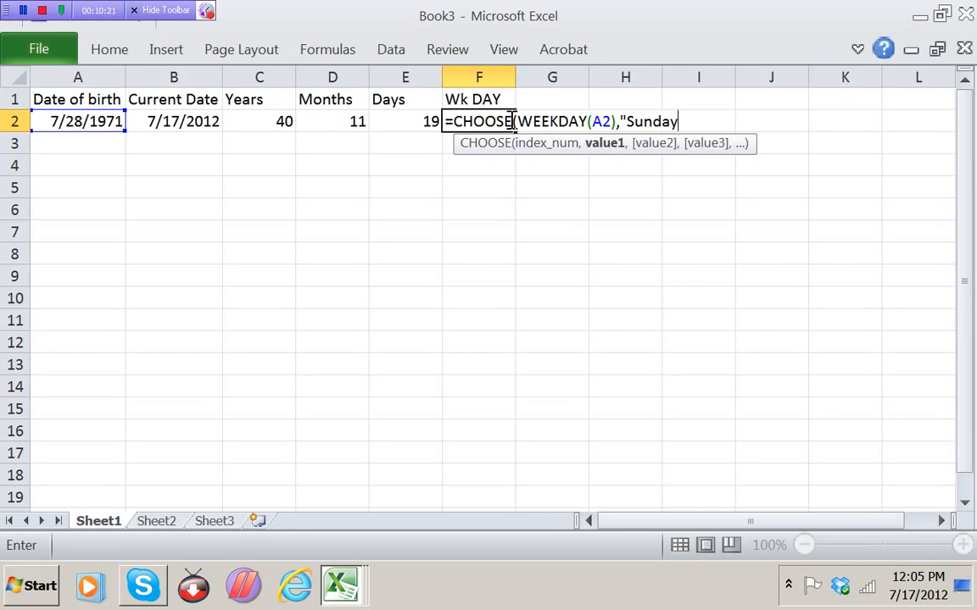
type("\",\"mon")
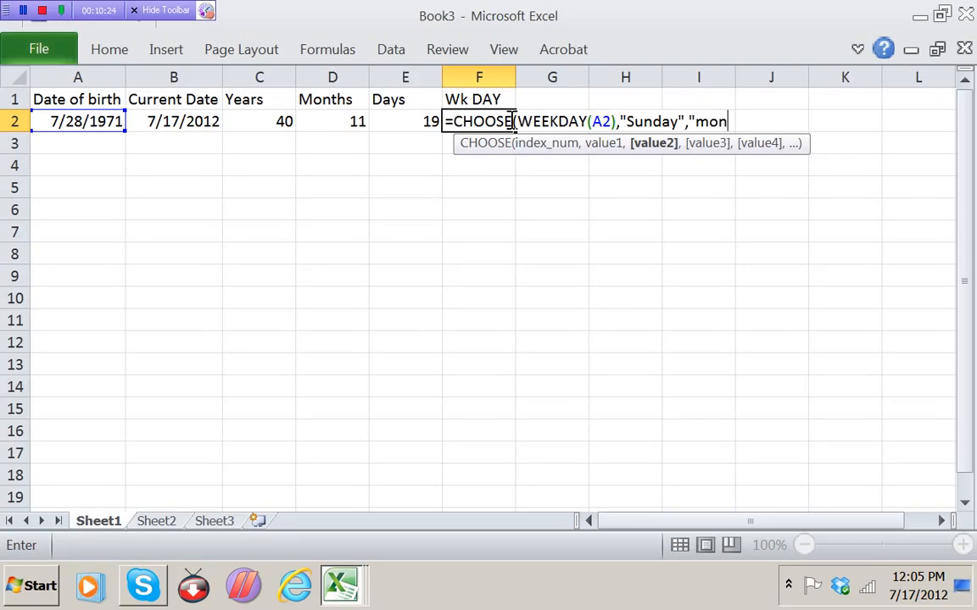
type("\",")
key("BackSpace")
key("BackSpace")
key("BackSpace")
key("BackSpace")
key("BackSpace")
type("Mon\",\"")
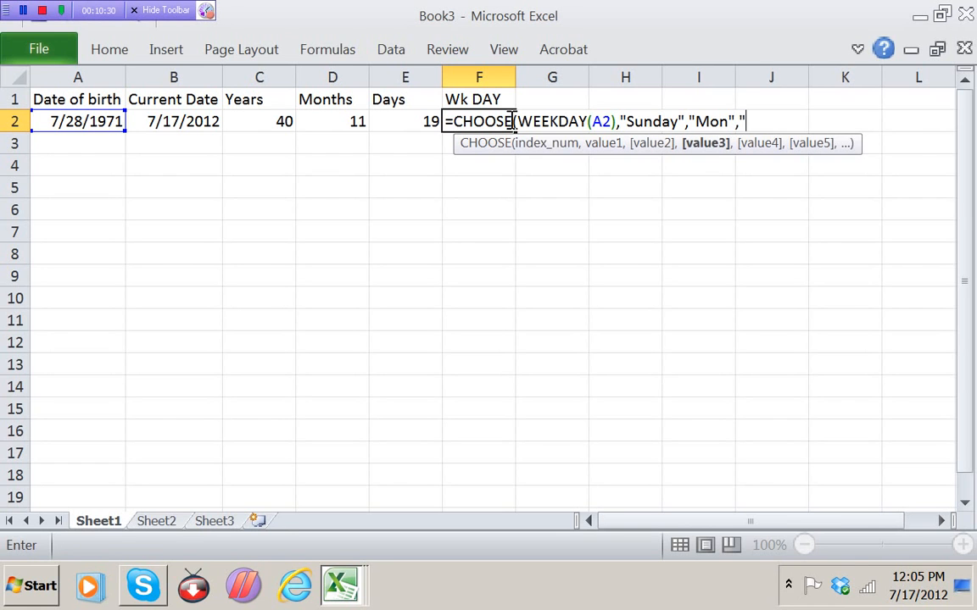
type("Tu\",\"thu")
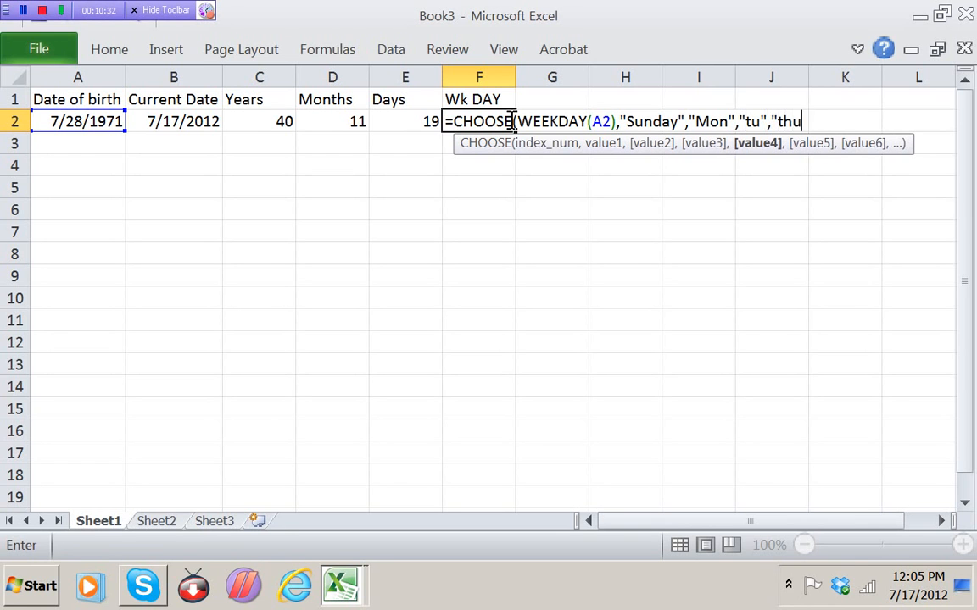
key("BackSpace")
key("BackSpace")
key("BackSpace")
type("Wed\",Thu")
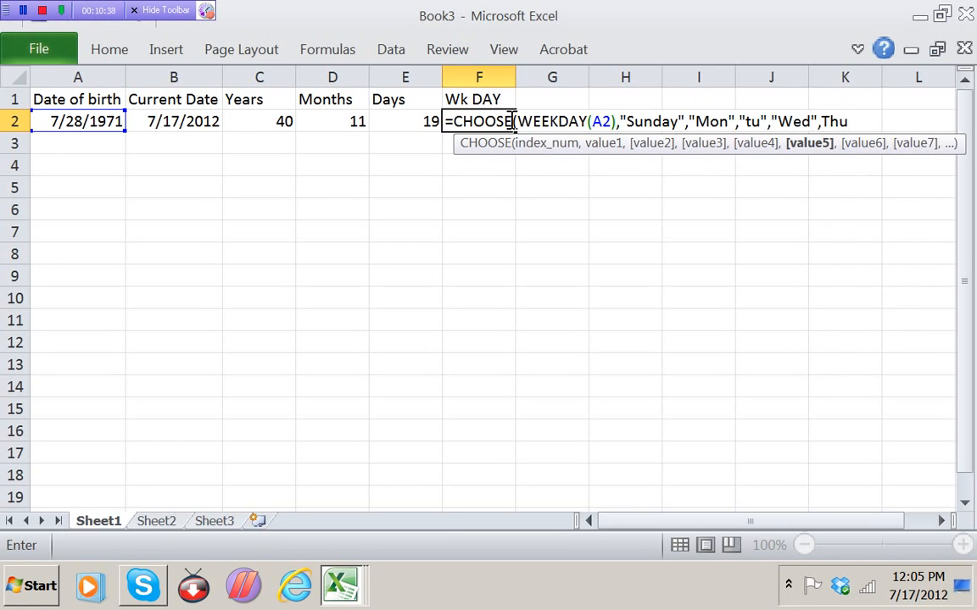
type("\",\"fri\", Sat\"))")
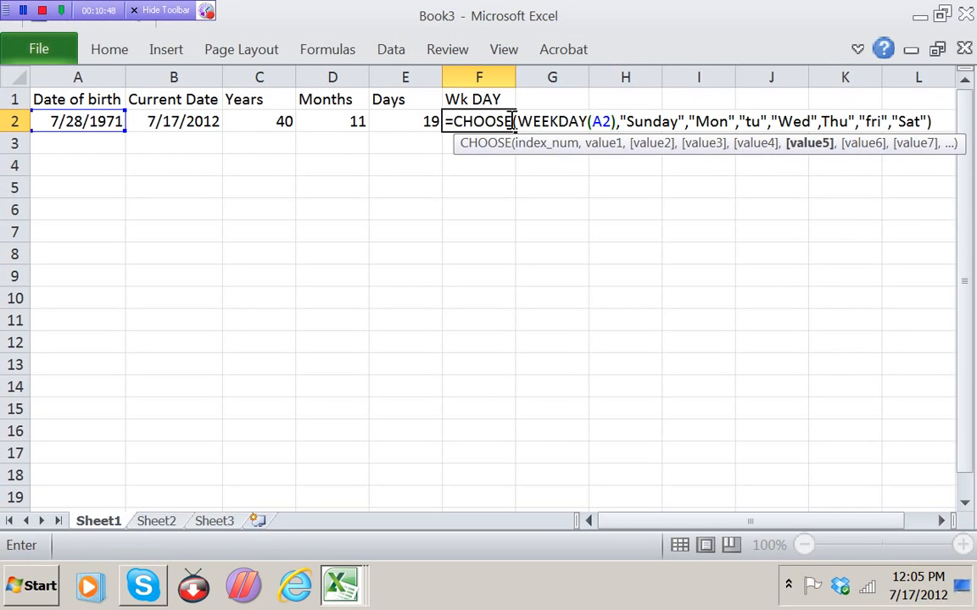
key("Return")
key("Return")
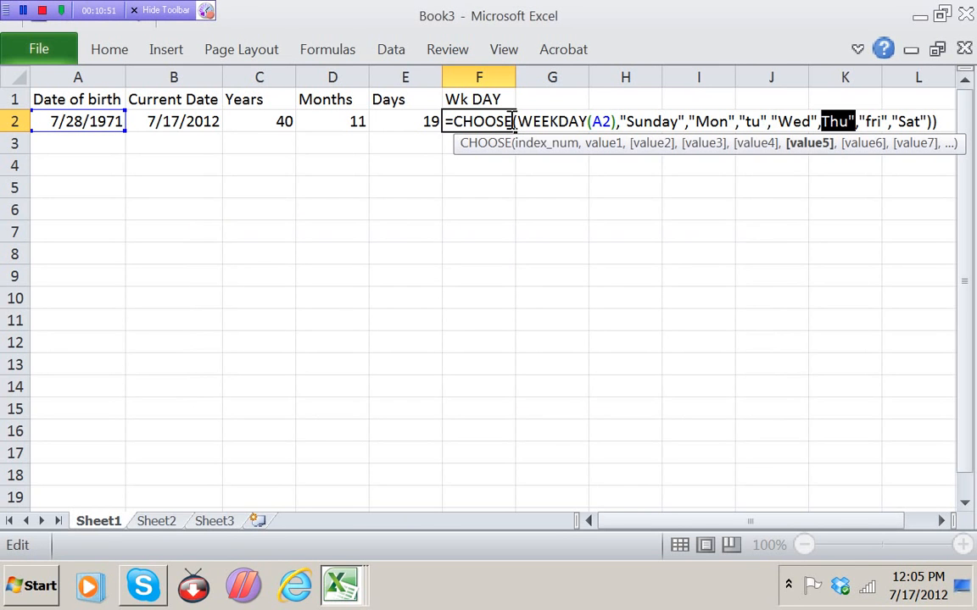
Insert the missing opening quotation mark before Thu in the F2 CHOOSE formula and enter the corrected formula.
key("Left")
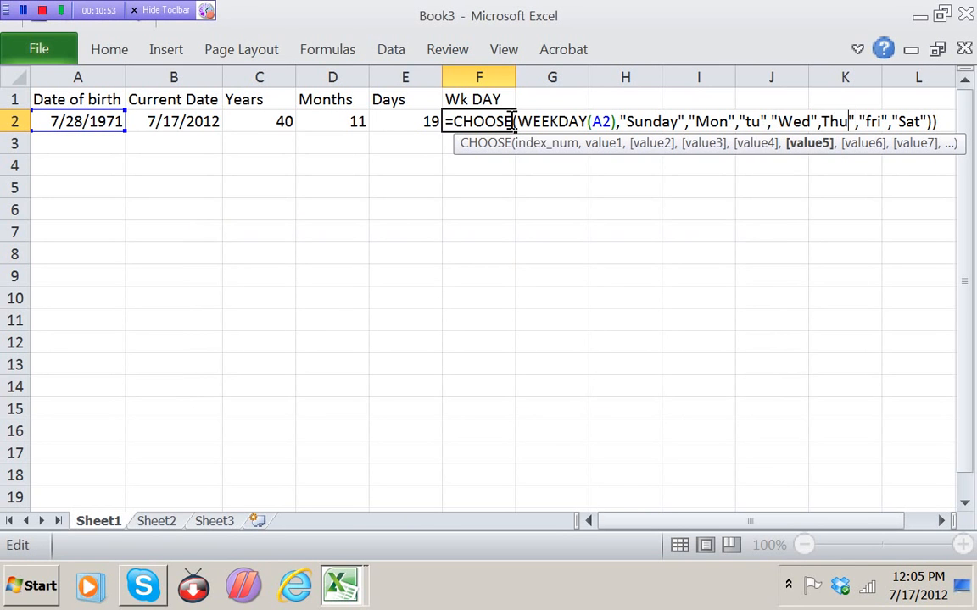
key("End")
key("Left")
key("Left")
key("Left")
key("Left")
key("Left")
key("Left")
key("Left")
key("Left")
key("Left")
key("Left")
key("Left")
key("Left")
key("Left")
key("Left")
key("Left")
key("Left")
key("Left")
key("Left")
type("\"")
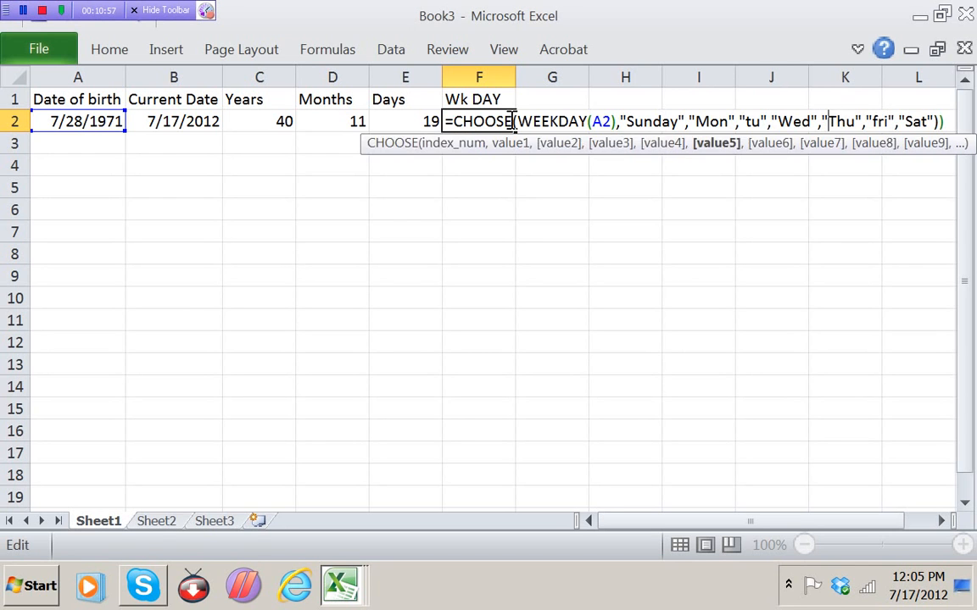
key("Return")
left_click(448, 382)
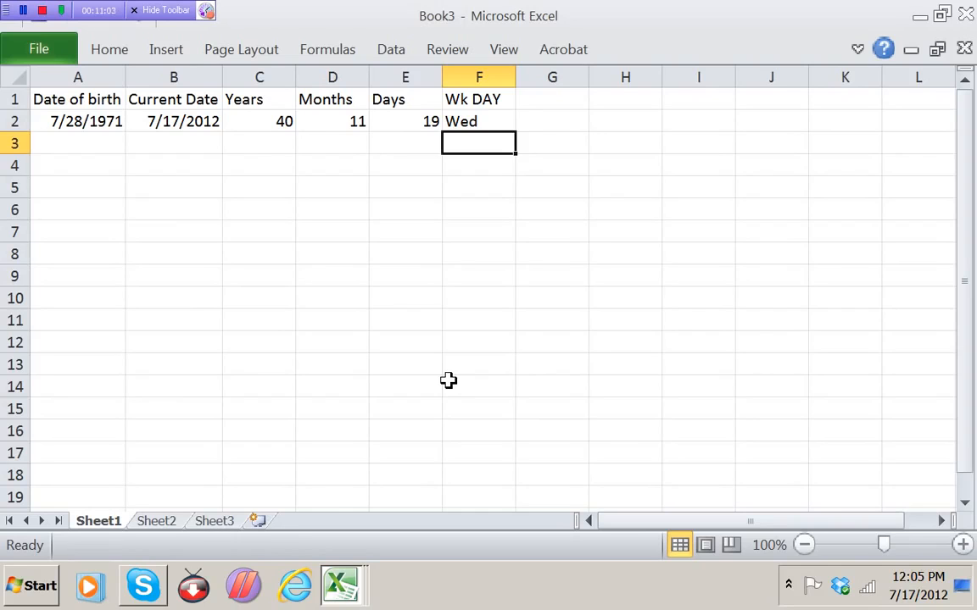
Change the heading in cell F1 to Week DAY and fit the width of column F to it.
key("Up")
key("Up")
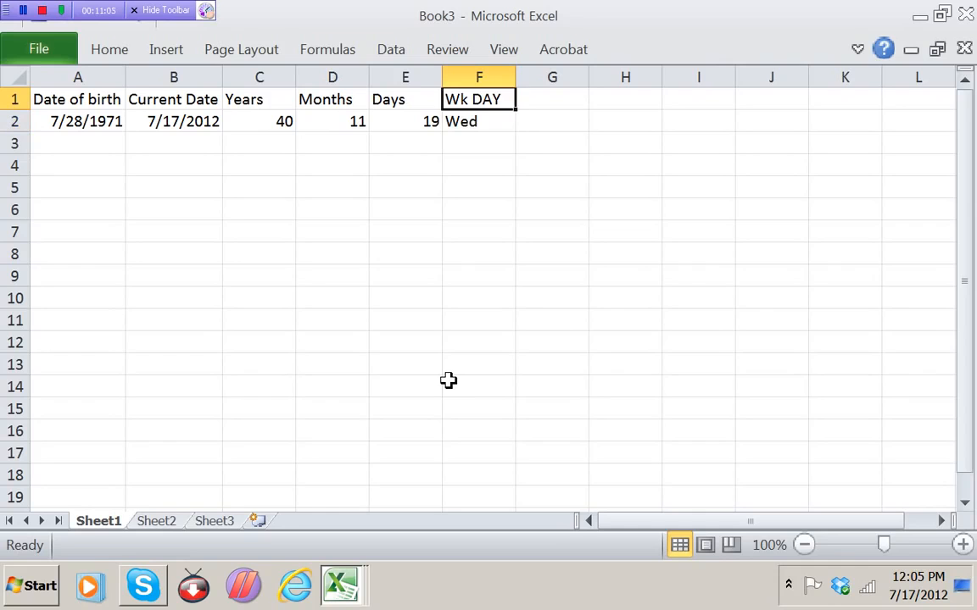
key("F2")
key("Left")
key("Left")
key("Left")
key("Left")
key("Left")
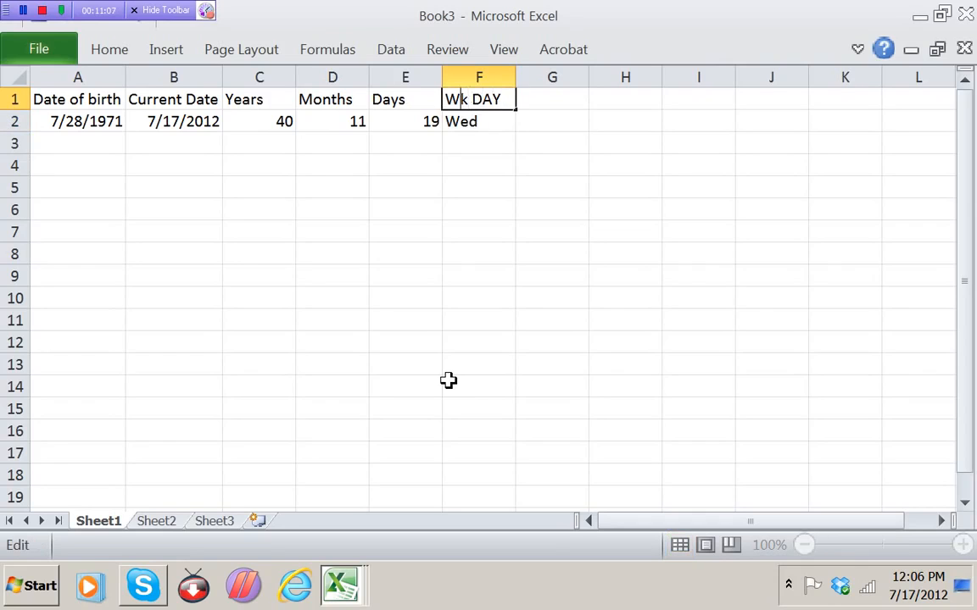
type("ee")
key("Return")
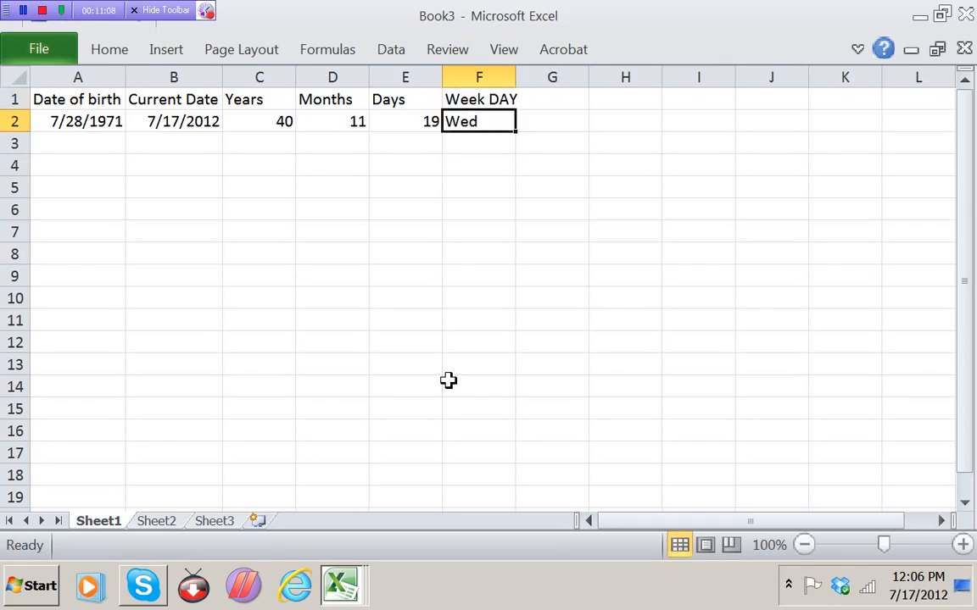
key("Up")
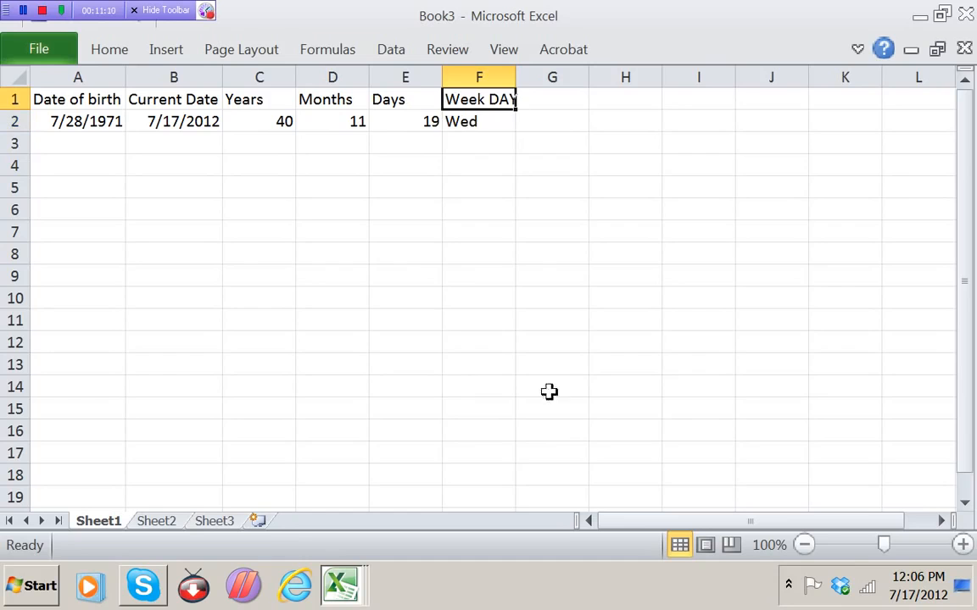
double_click(515, 80)
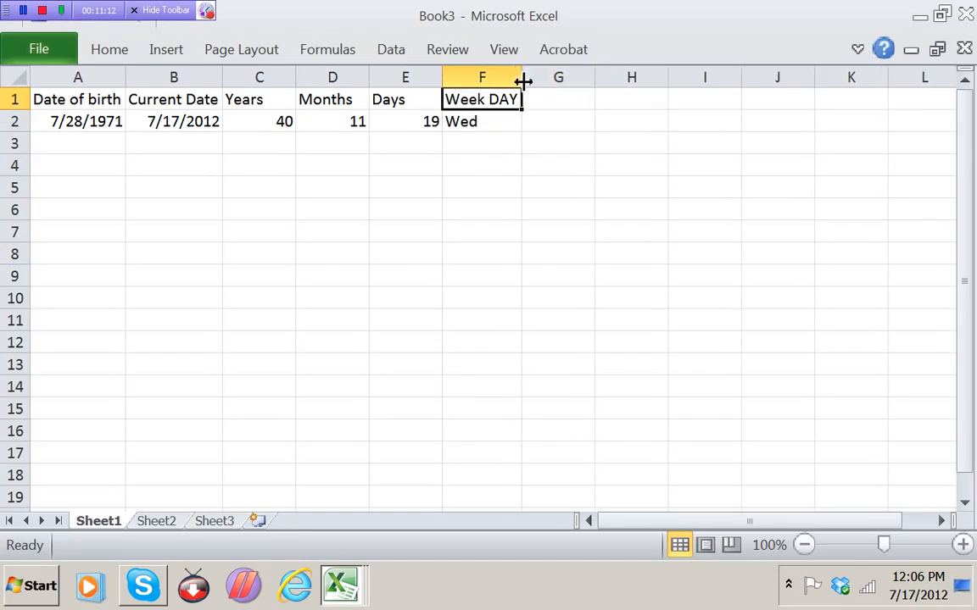
Add the heading Age in cell G1.
left_click(537, 100)
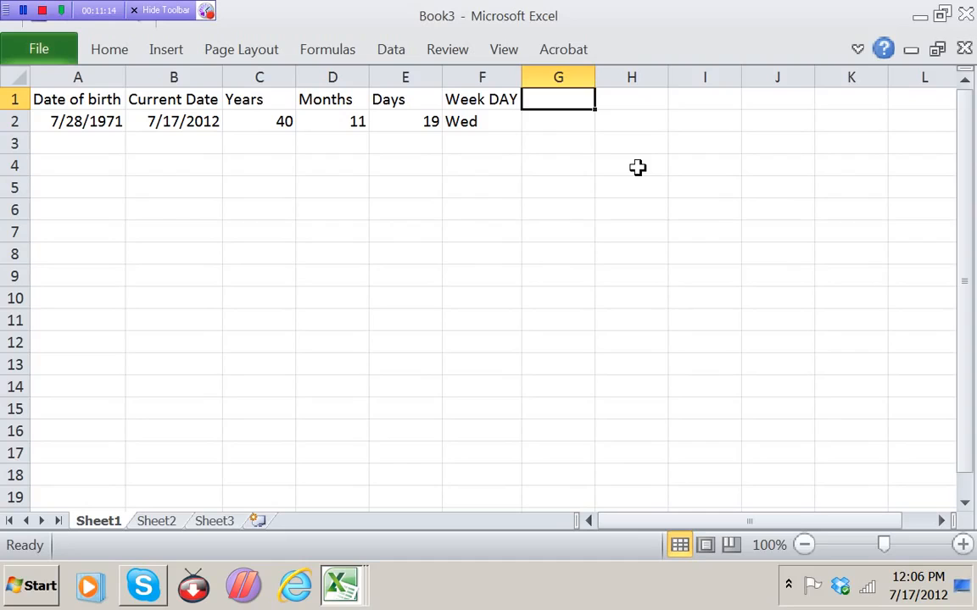
type("Age")
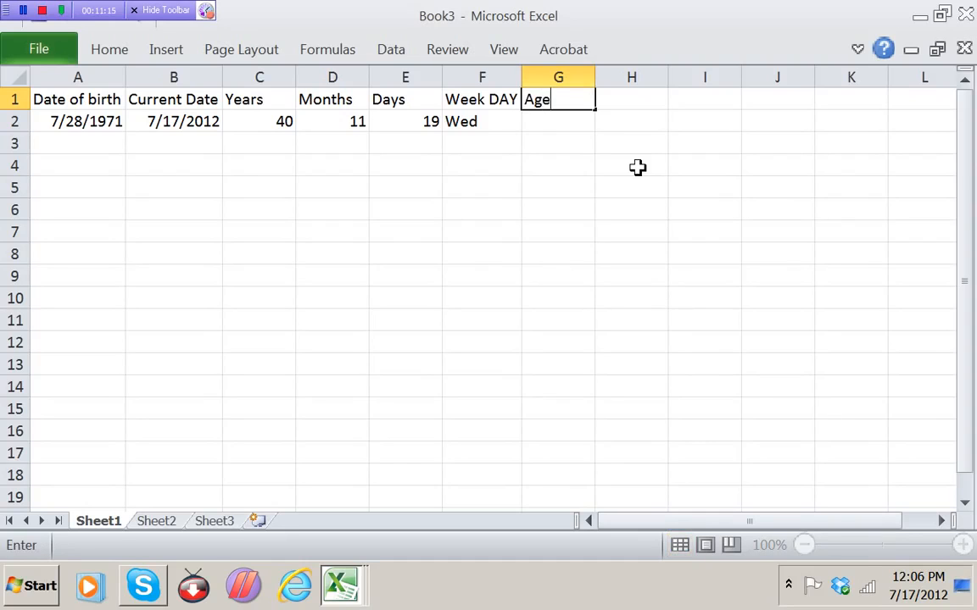
key("Return")
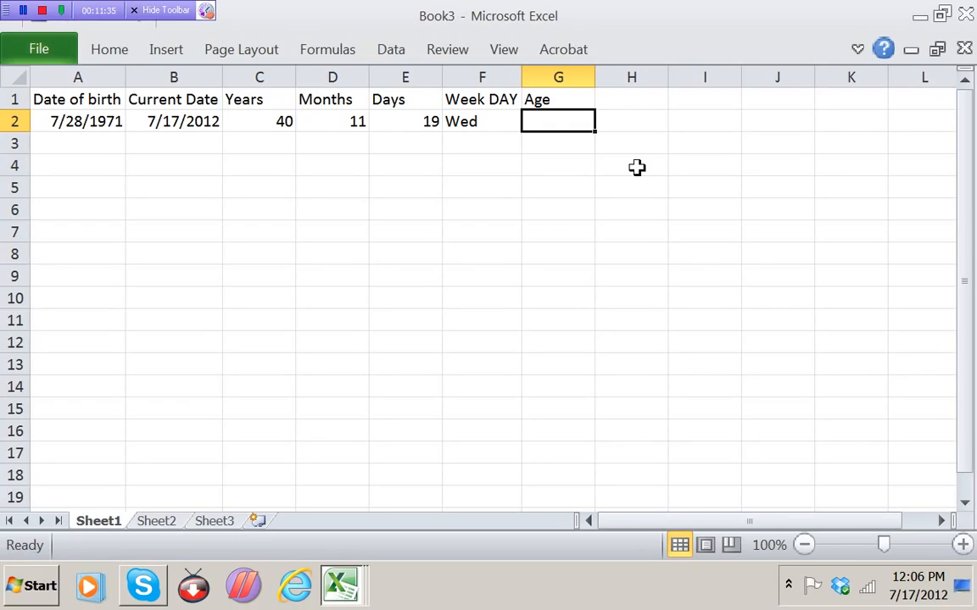
Enter the formula =c2 & d2 & e2 in cell G2 to join the years, months and days.
type("=")
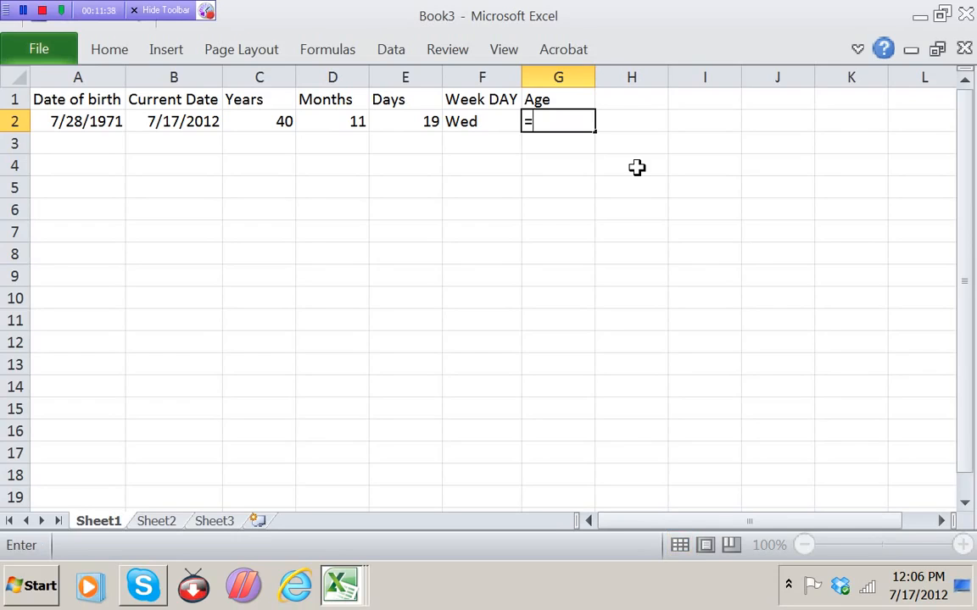
type("c2")
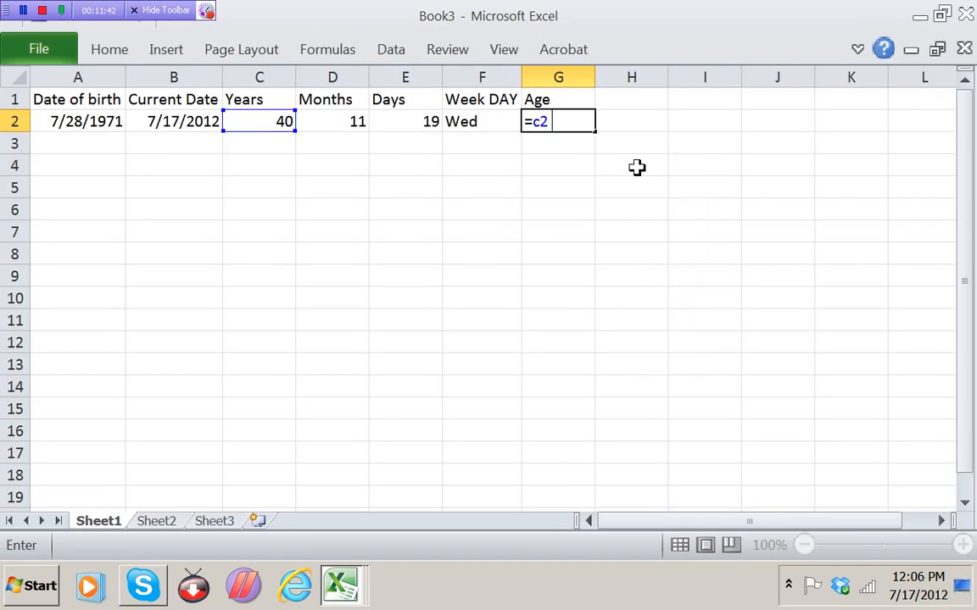
type(" *")
key("BackSpace")
key("BackSpace")
type("& d2 ")
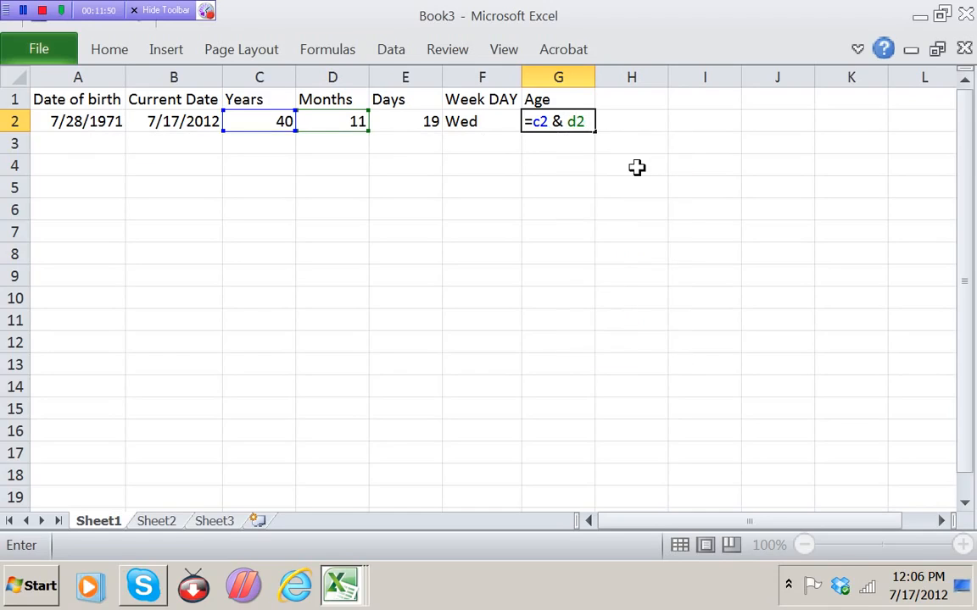
type("& e2")
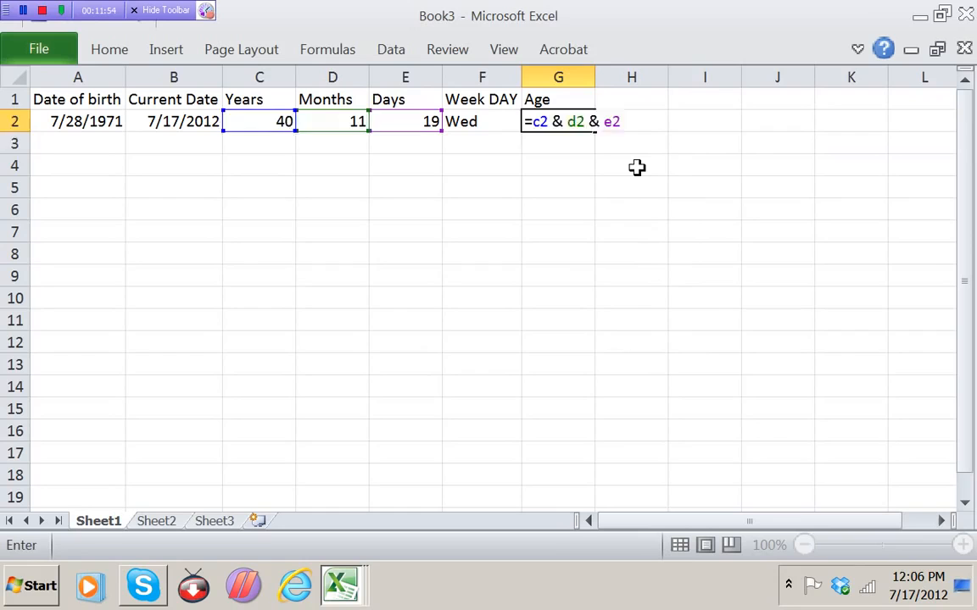
key("Return")
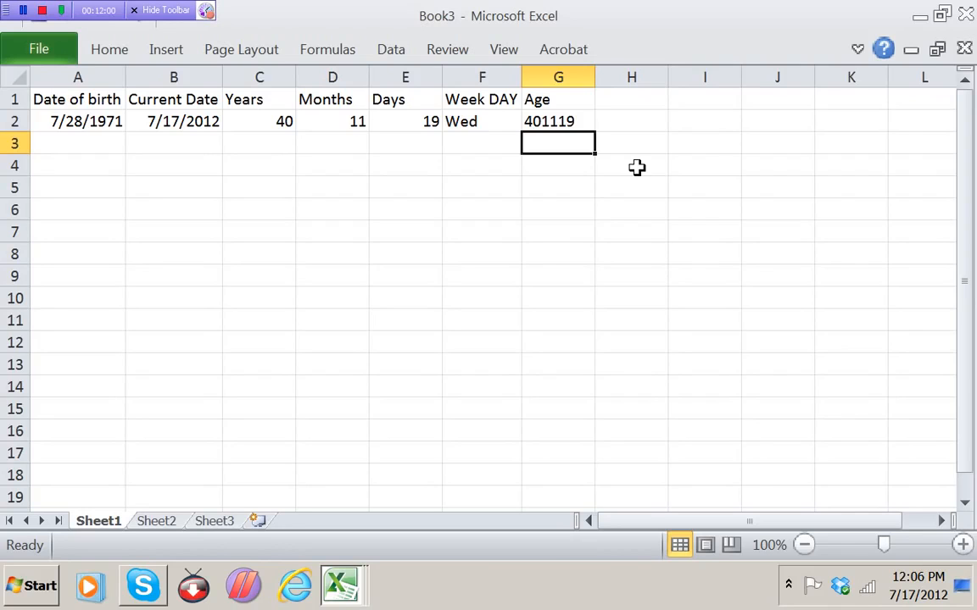
Insert the text label " yrs. " between C2 and D2 in the G2 formula, joined with &.
key("Up")
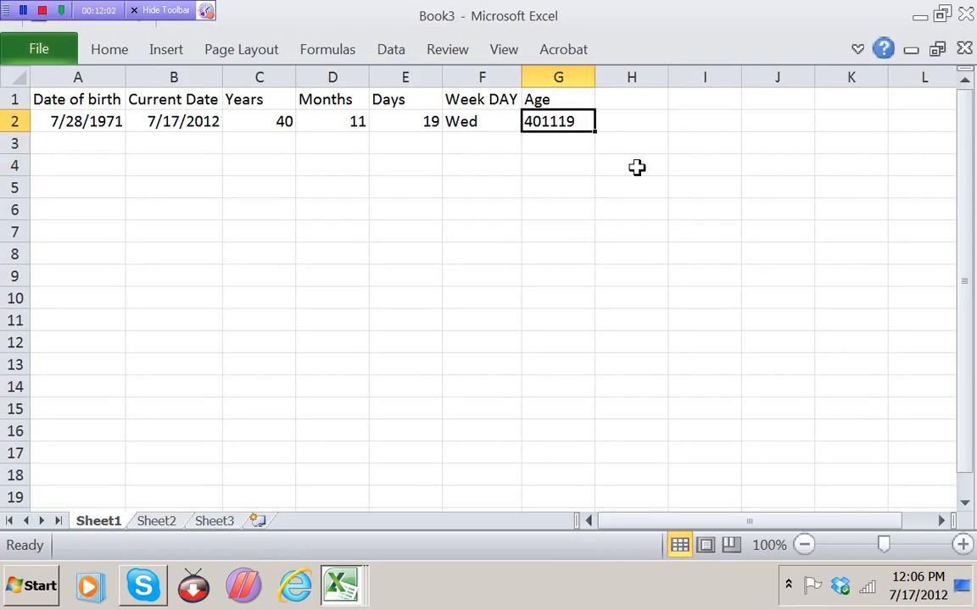
key("F2")
key("Left")
key("Left")
key("Left")
key("Left")
key("Left")
key("Left")
key("Left")
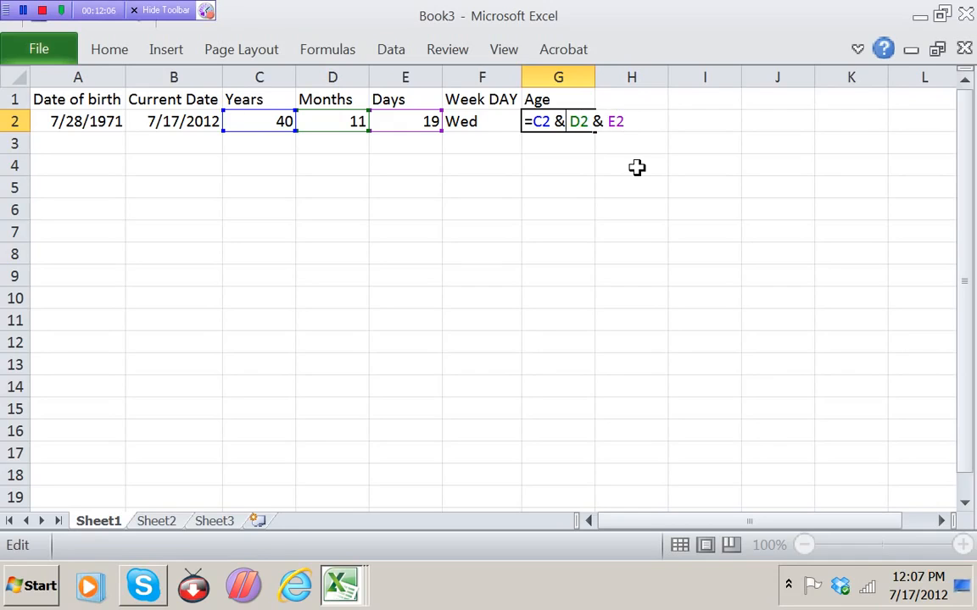
type("\" ")
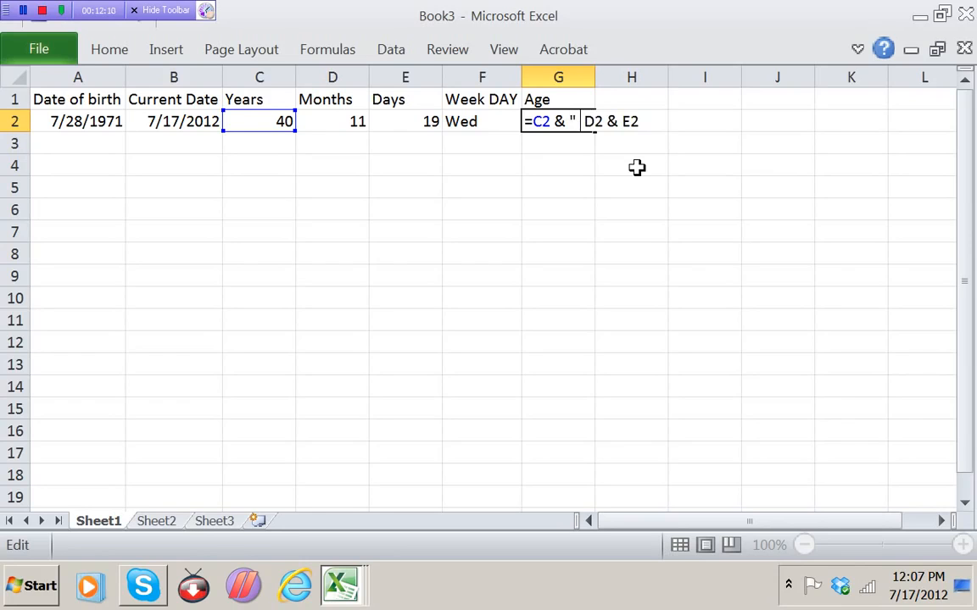
type(" yrs. ")
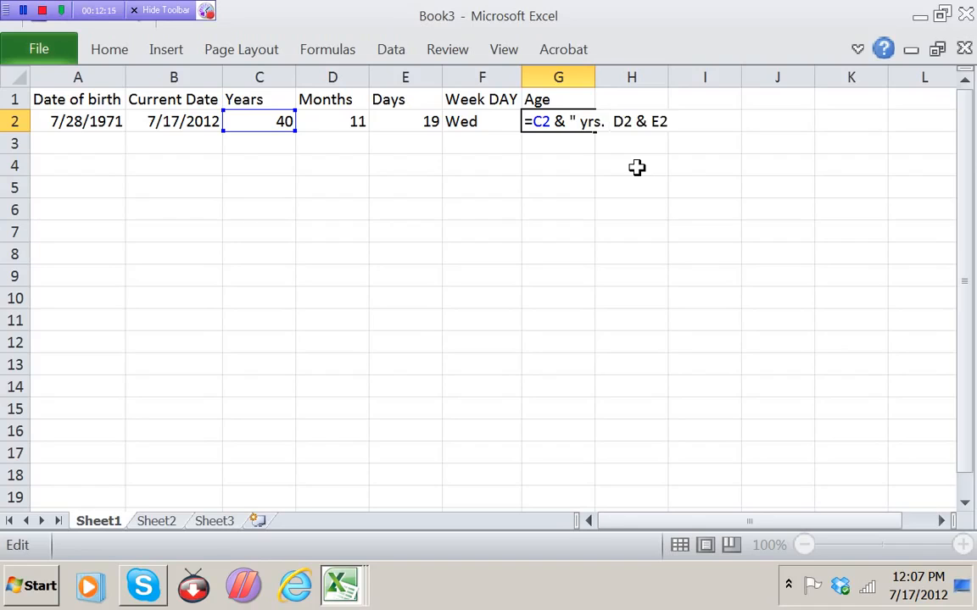
type("\"")
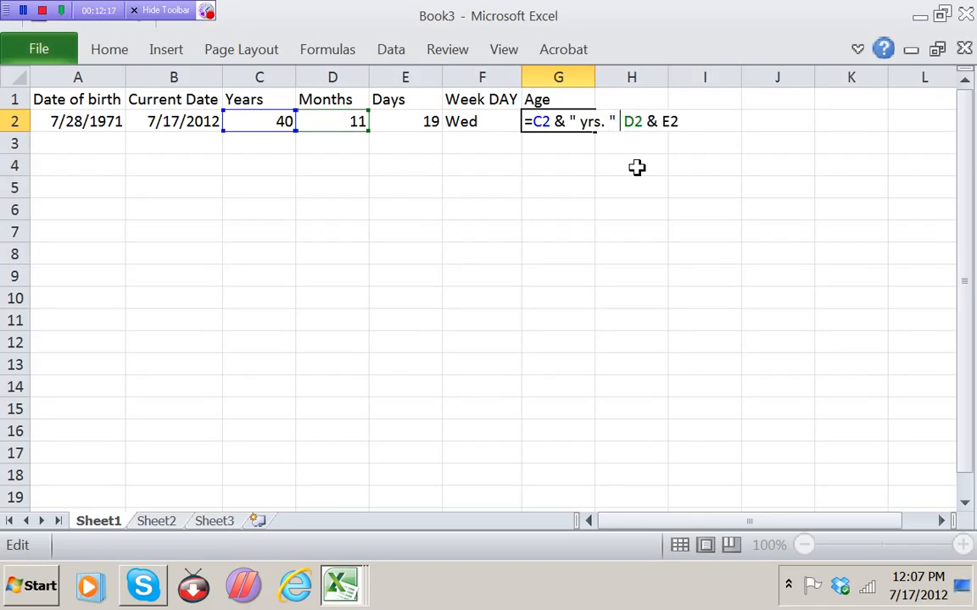
type(" &")
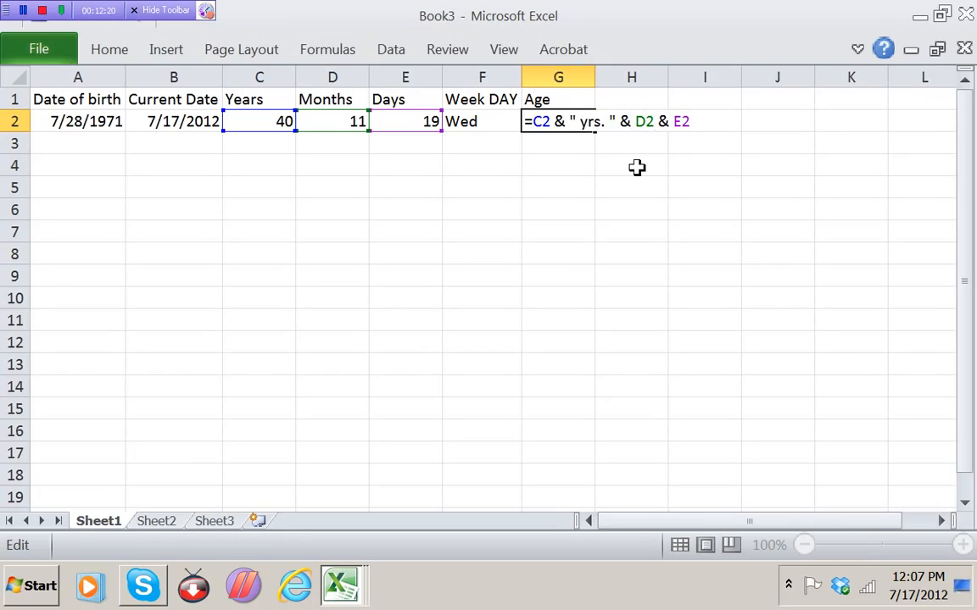
Add the label "mnths " after D2 and "Dys. " after E2 in the G2 formula, then enter it.
key("Right")
key("Right")
type("& \"")
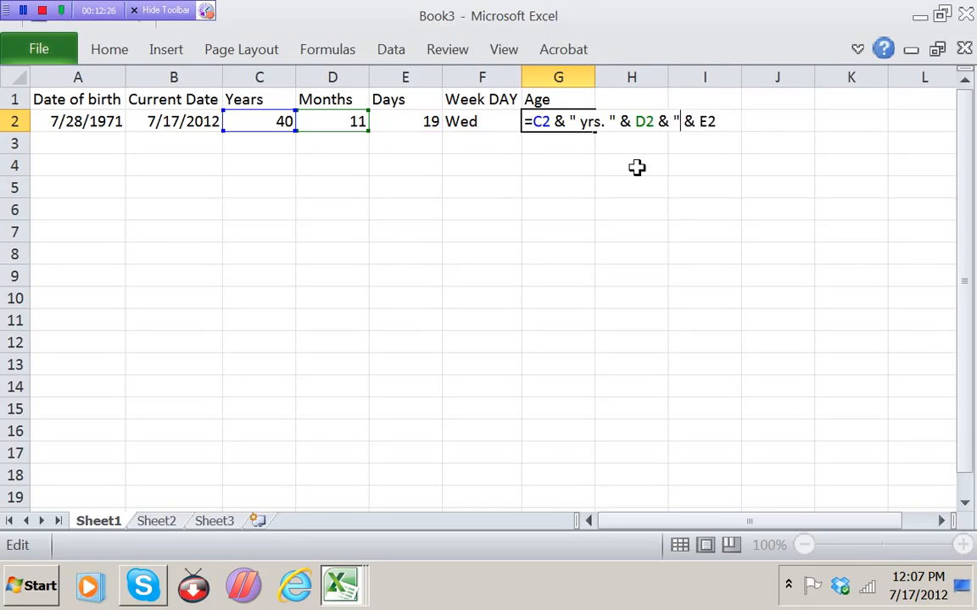
type("mnt")
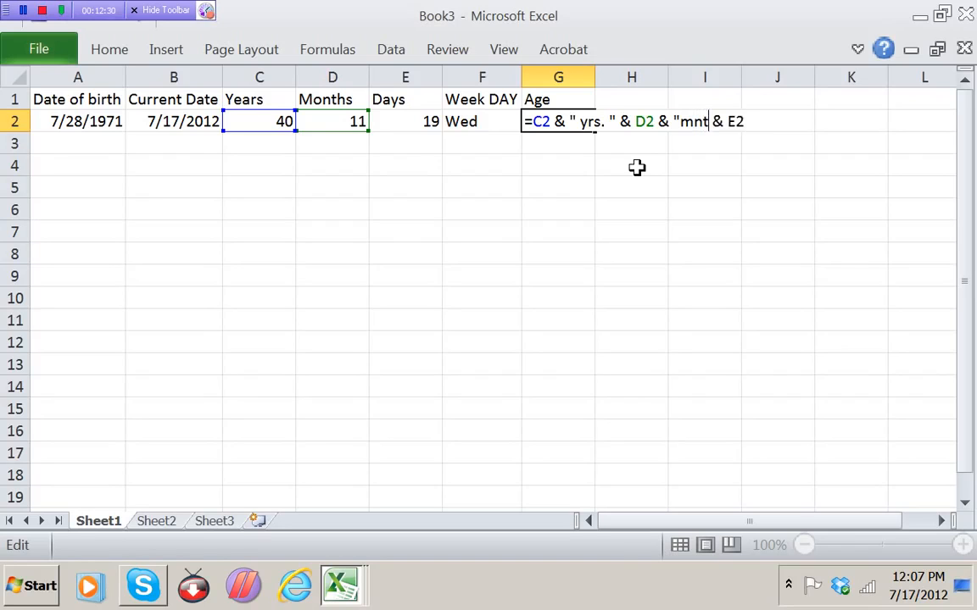
type("hs")
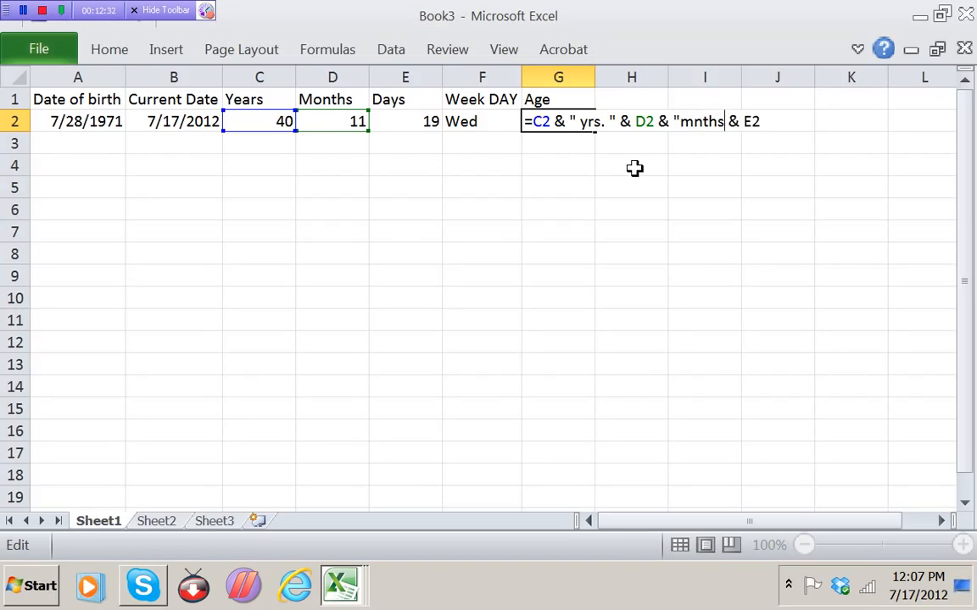
type(" \"")
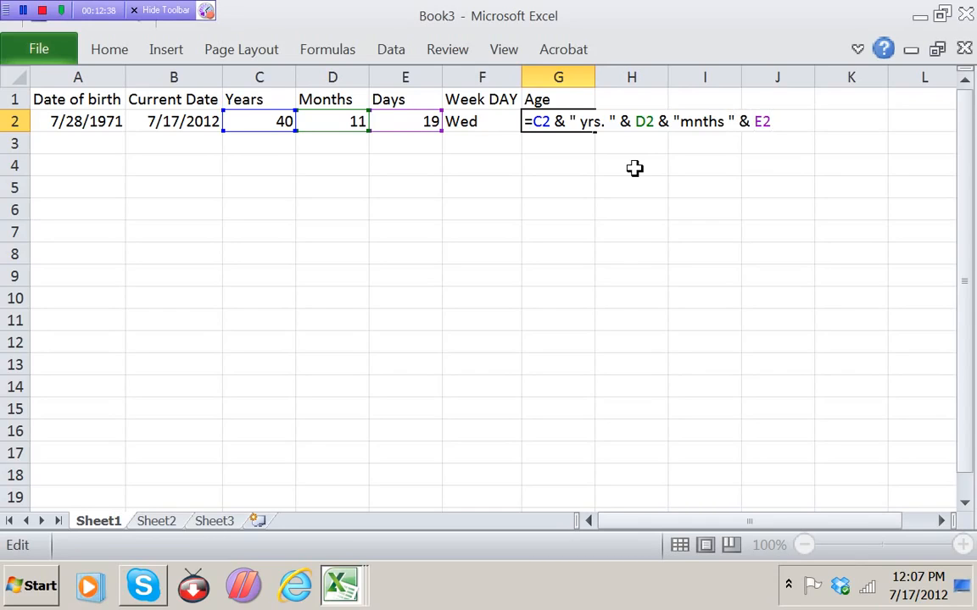
type("& \"Dys.\"")
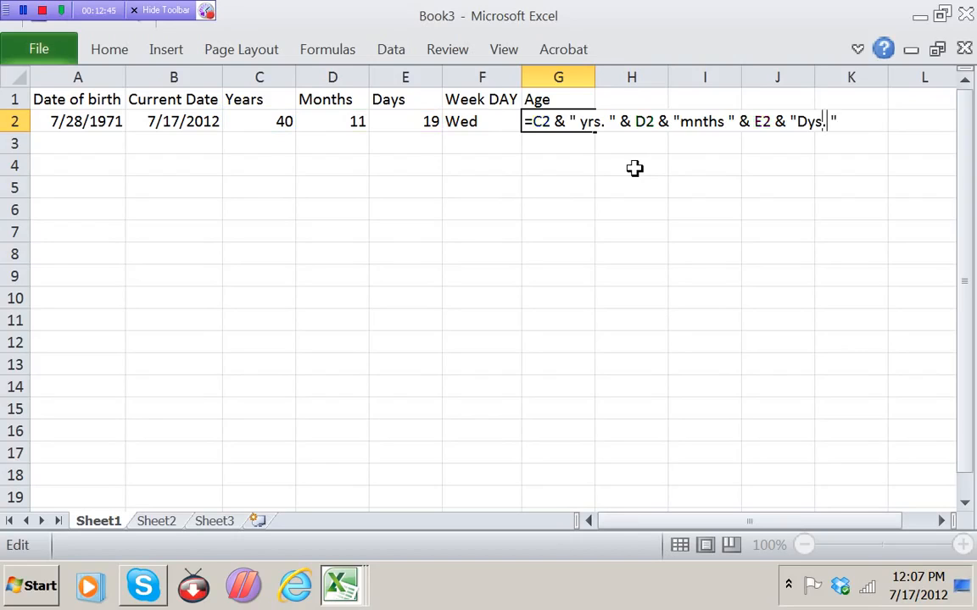
key("Return")
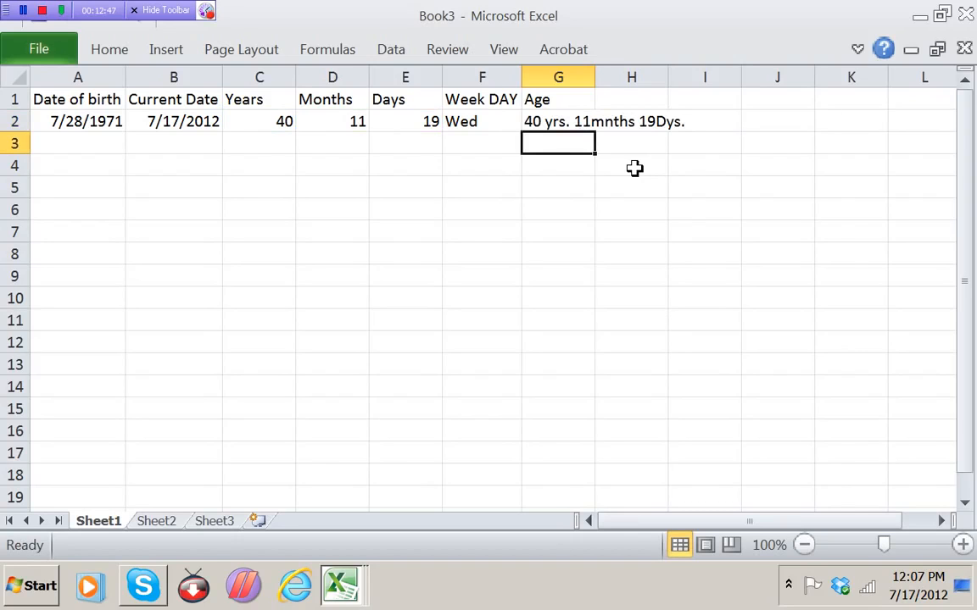
Fit the width of column G to the age text and select cell G2.
left_click_drag(597, 77, 597, 77)
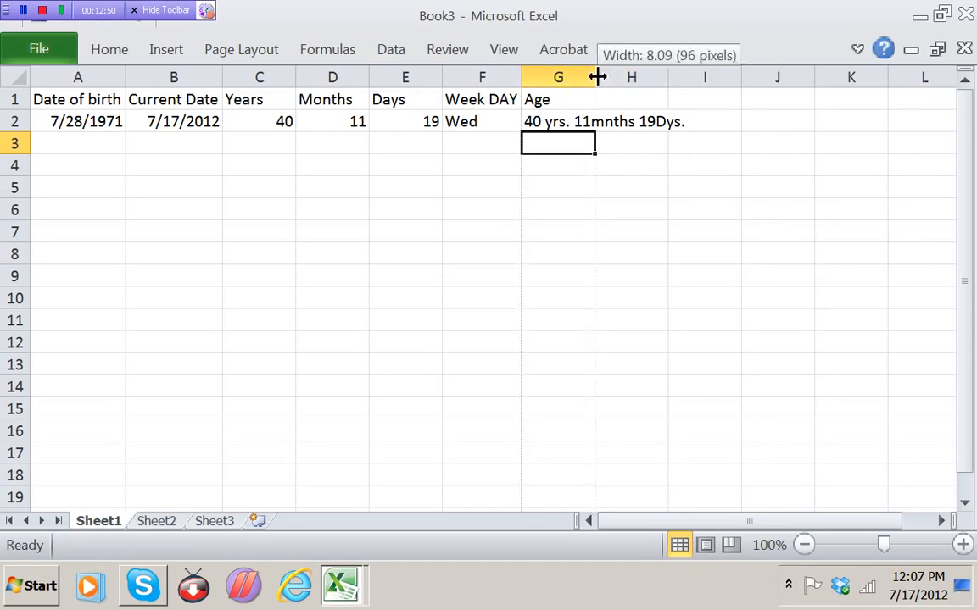
double_click(597, 77)
left_click(594, 128)
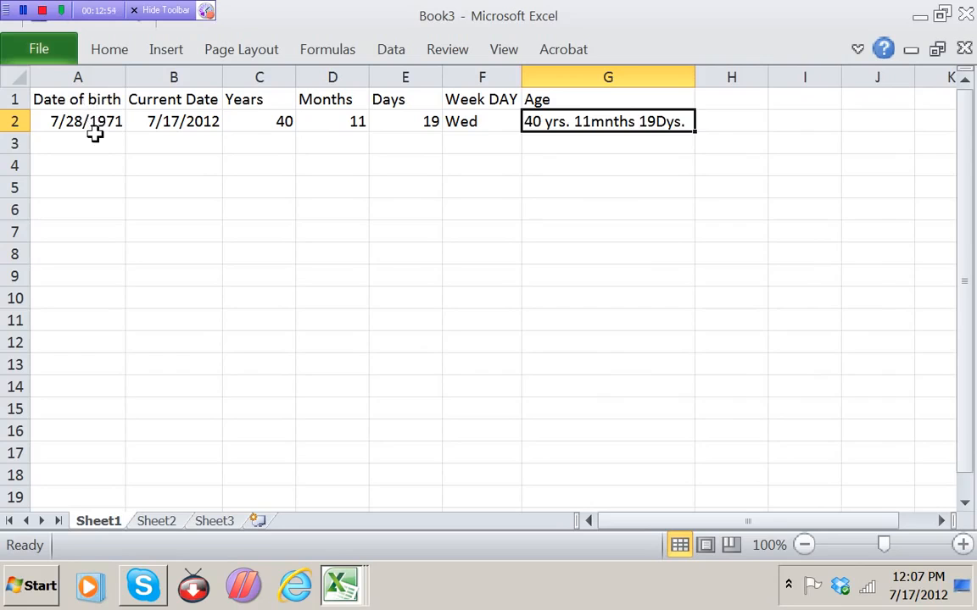
Review the row 2 cells from A2 to G2, examining the DATEDIF formulas in C2 and D2 and the joining formula in G2.
key("Home")
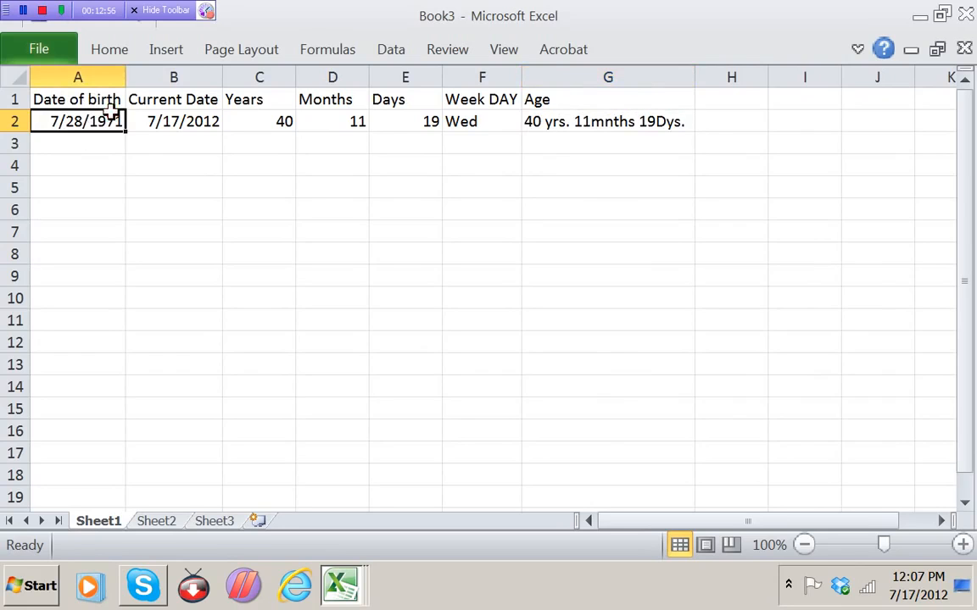
left_click(144, 119)
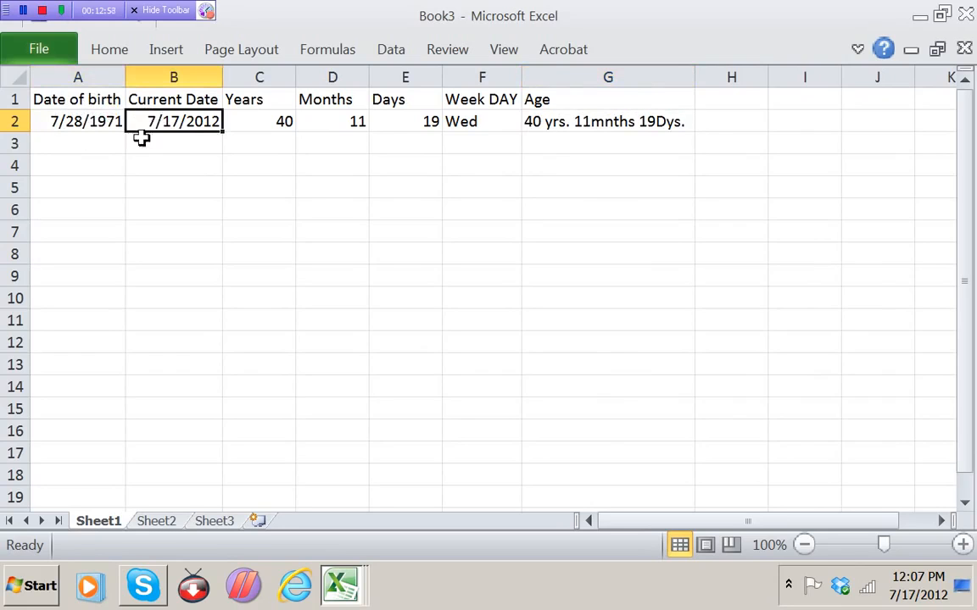
left_click(255, 121)
double_click(256, 121)
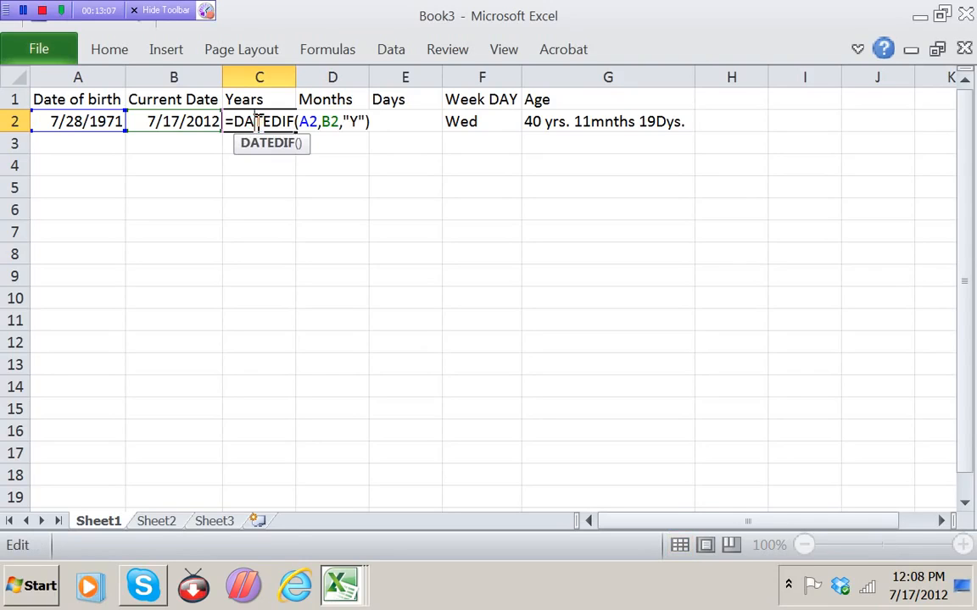
key("Return")
left_click(321, 124)
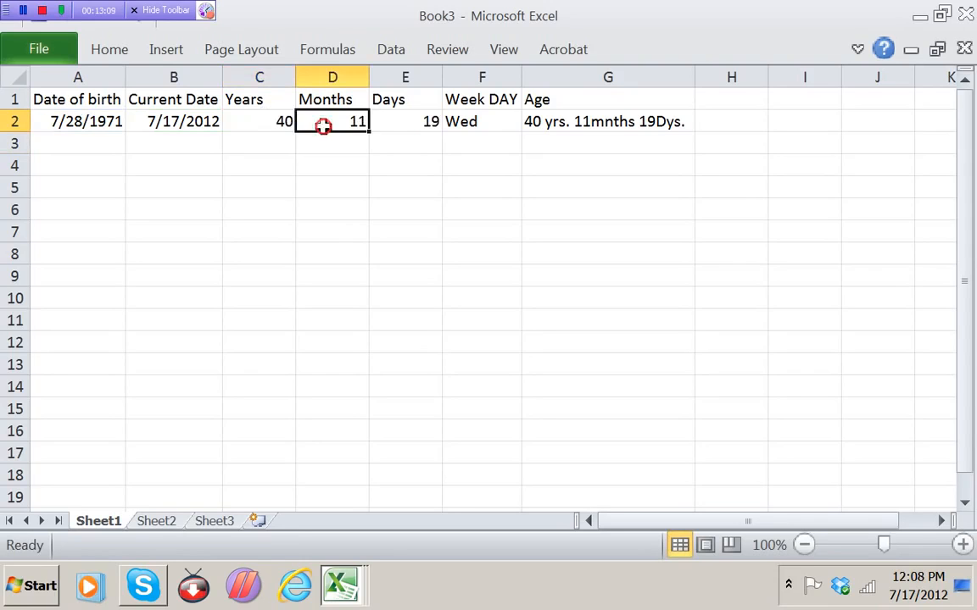
double_click(321, 124)
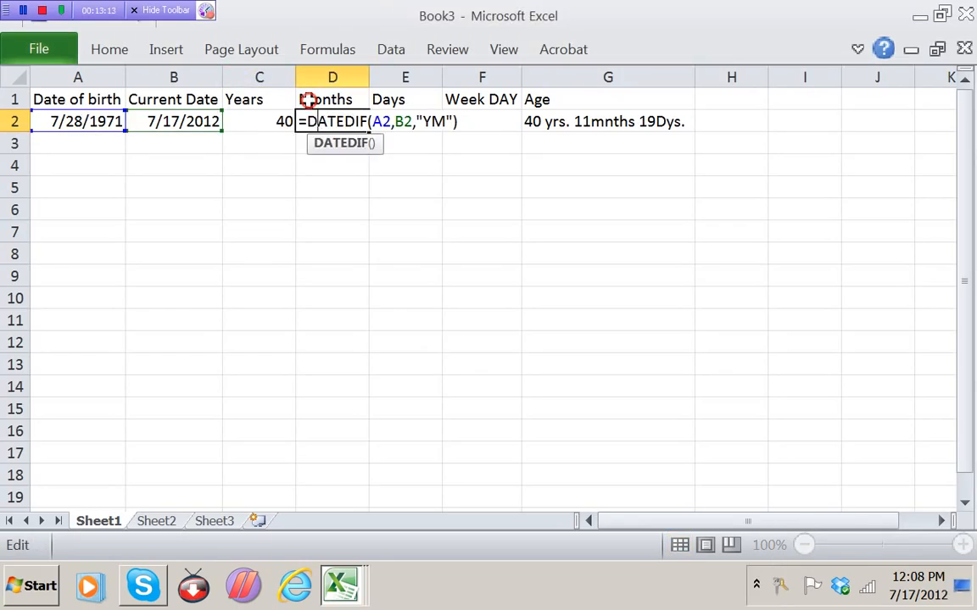
key("Return")
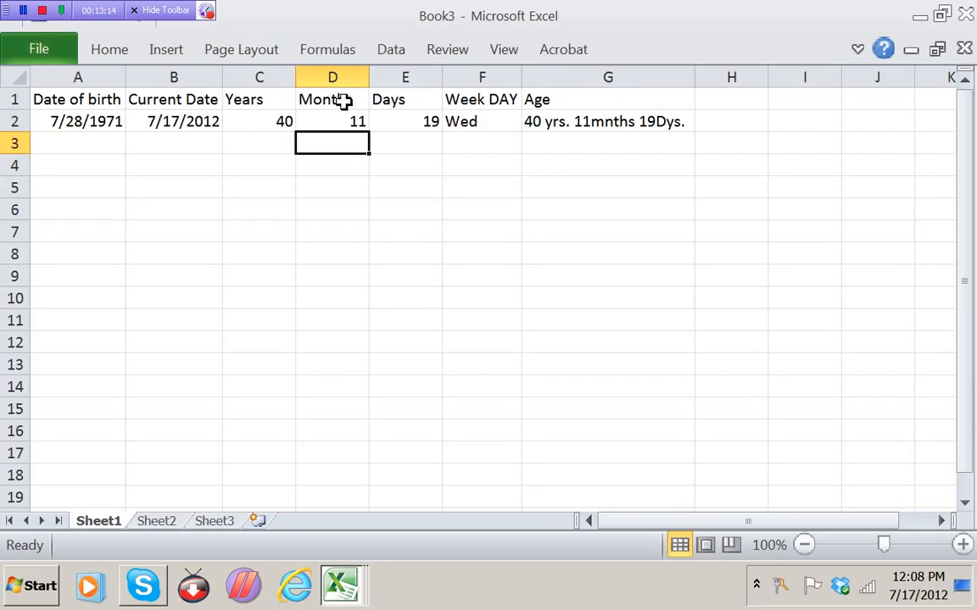
left_click(428, 124)
left_click(474, 124)
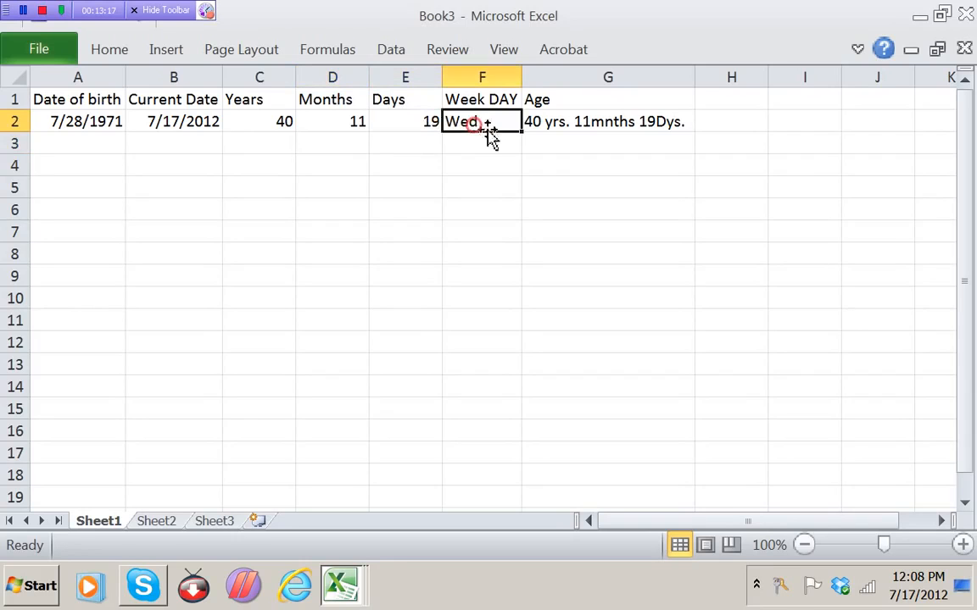
left_click(559, 125)
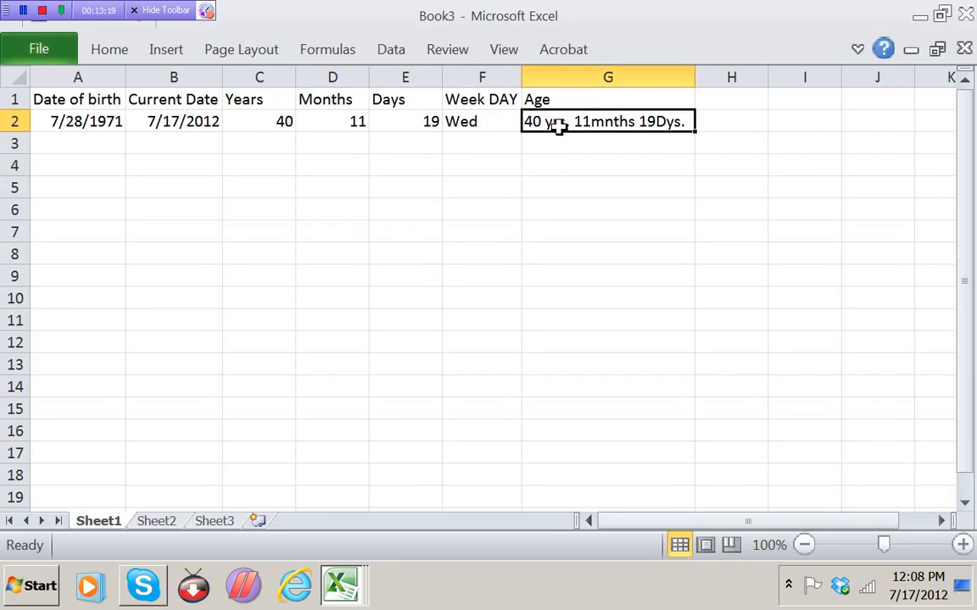
double_click(558, 125)
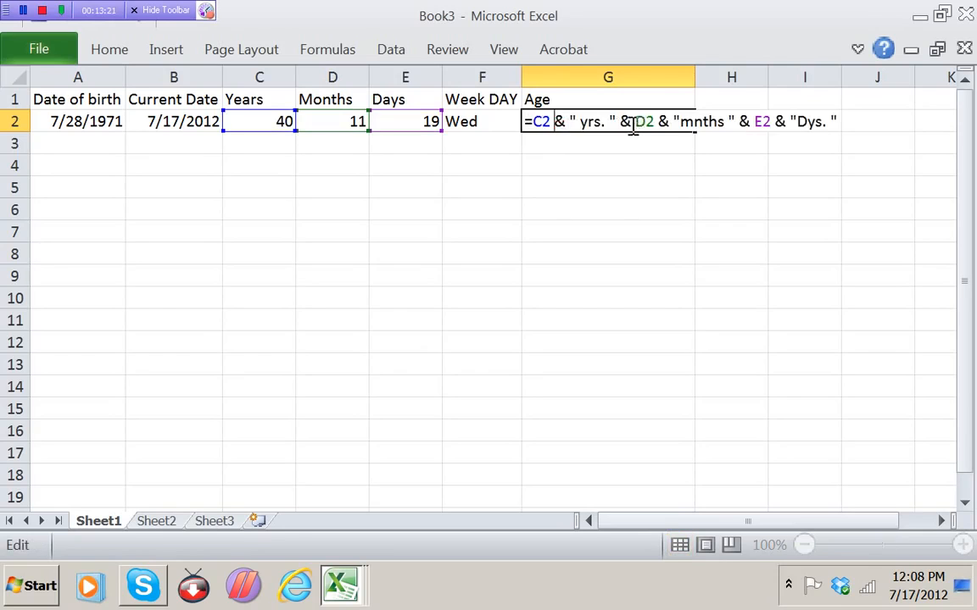
key("Return")
left_click(564, 124)
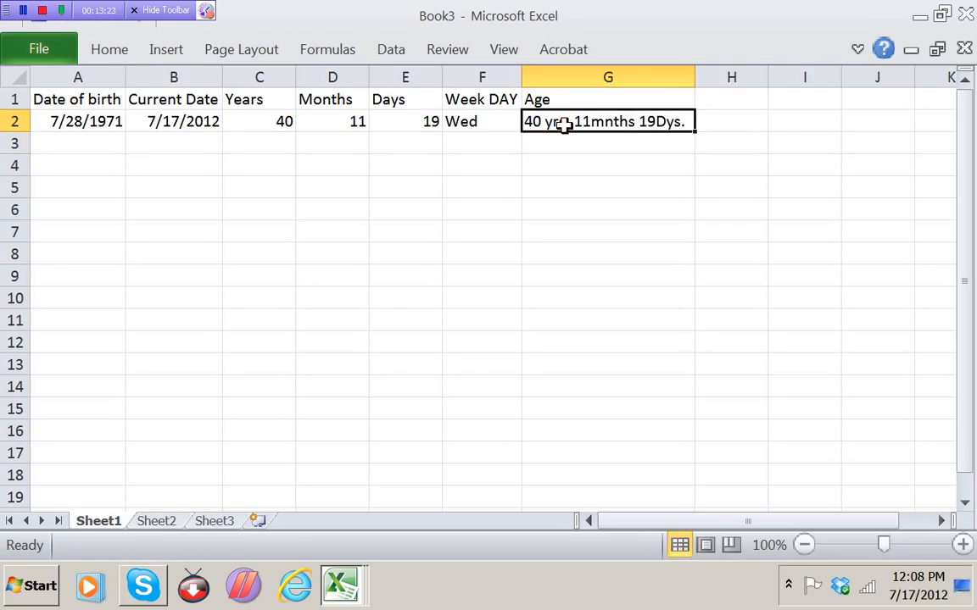
left_click(78, 121)
left_click(190, 122)
left_click(239, 119)
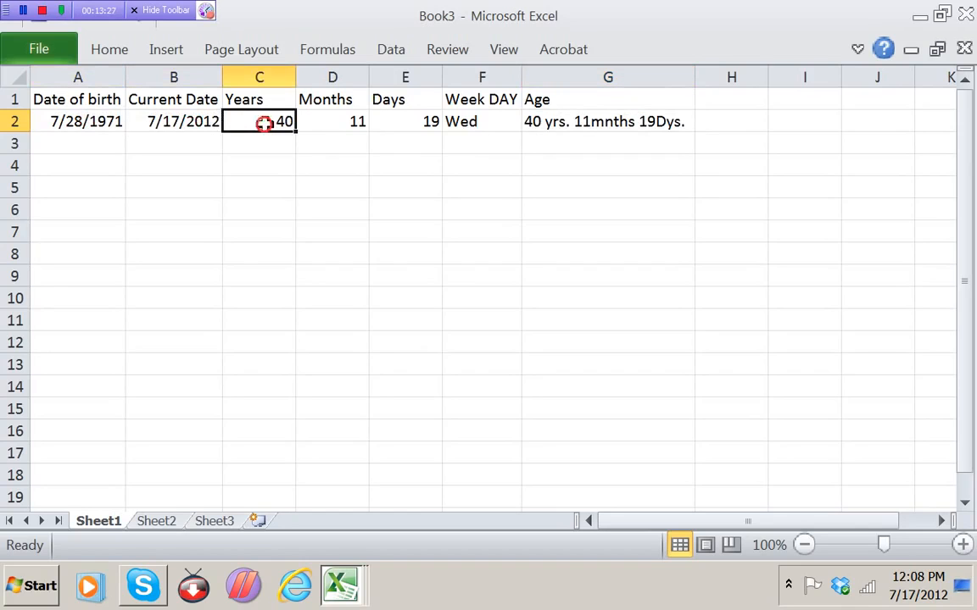
left_click(380, 121)
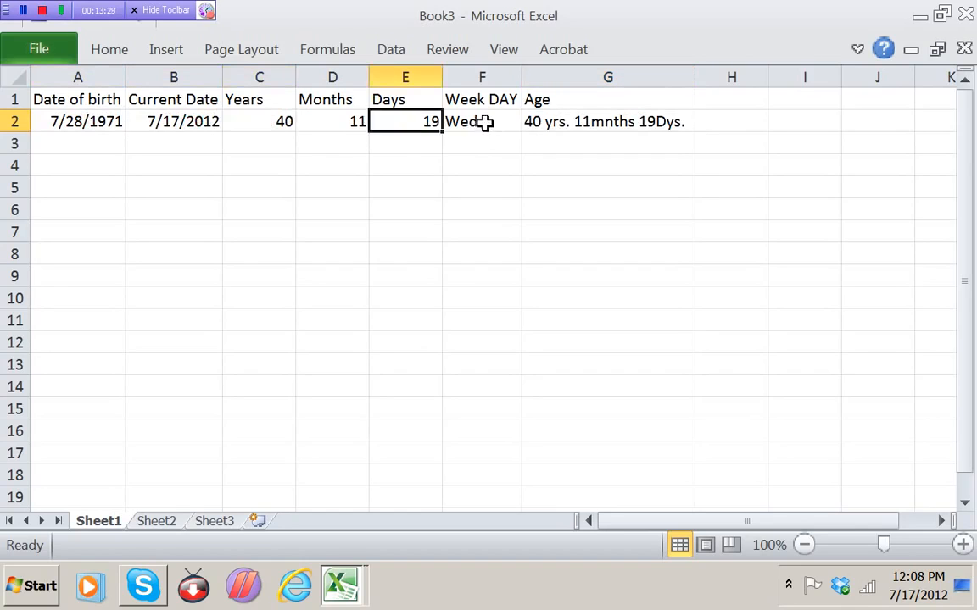
left_click(484, 122)
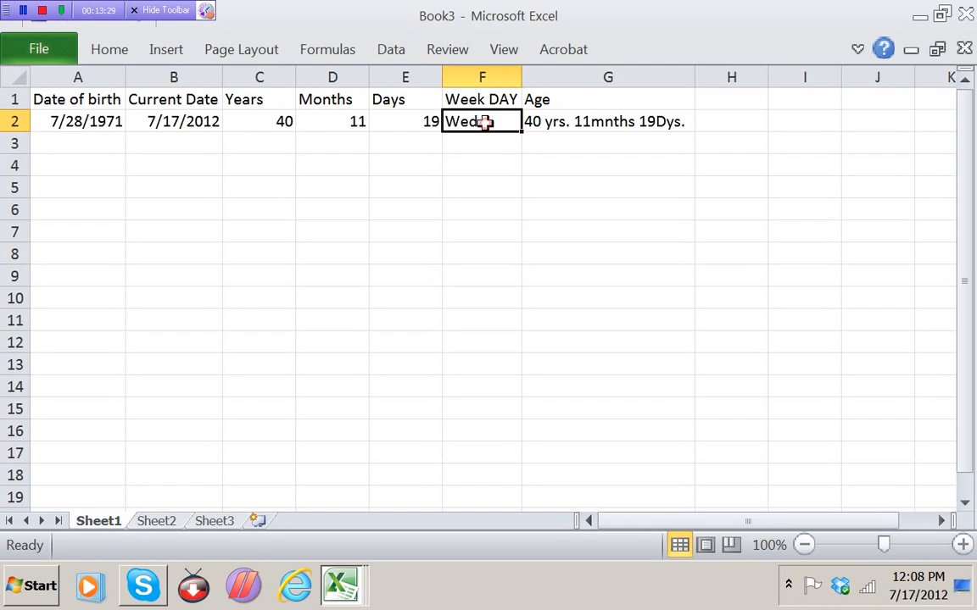
left_click(613, 124)
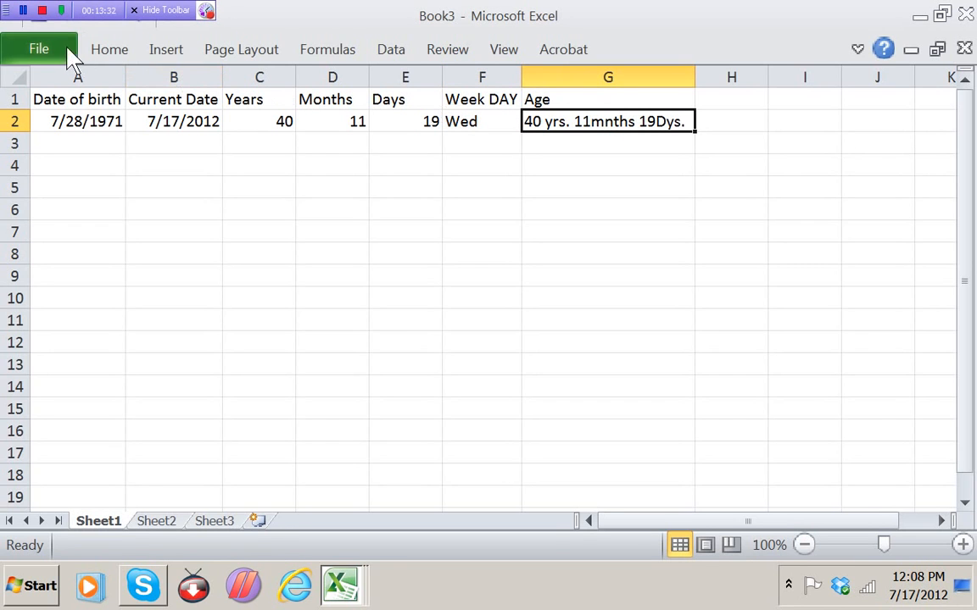